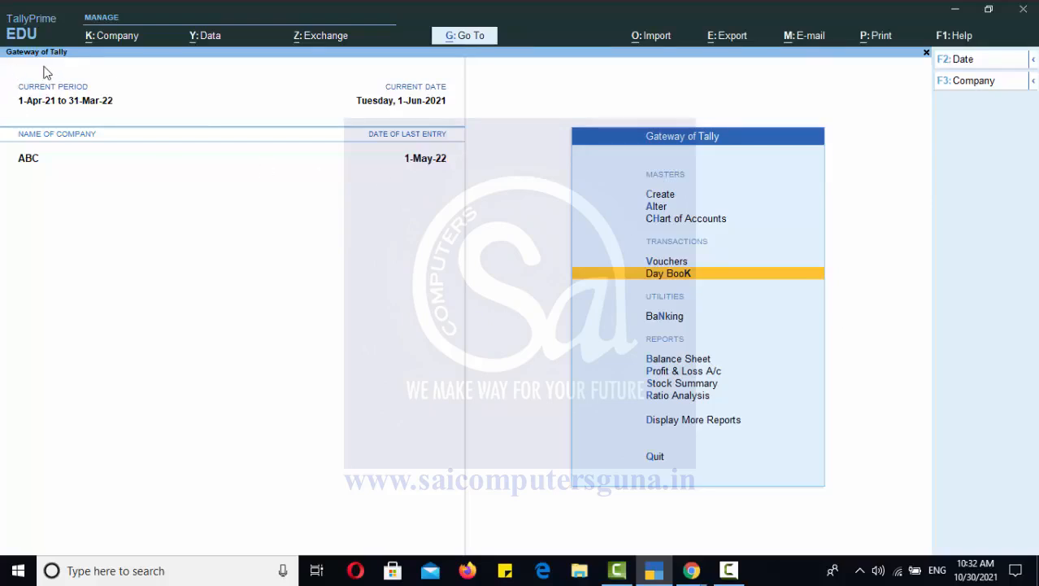
Review the accounting, inventory and taxation features of company ABC, including the bill-wise entry setting.
{"action": "left_click", "coordinate": [117, 38]}
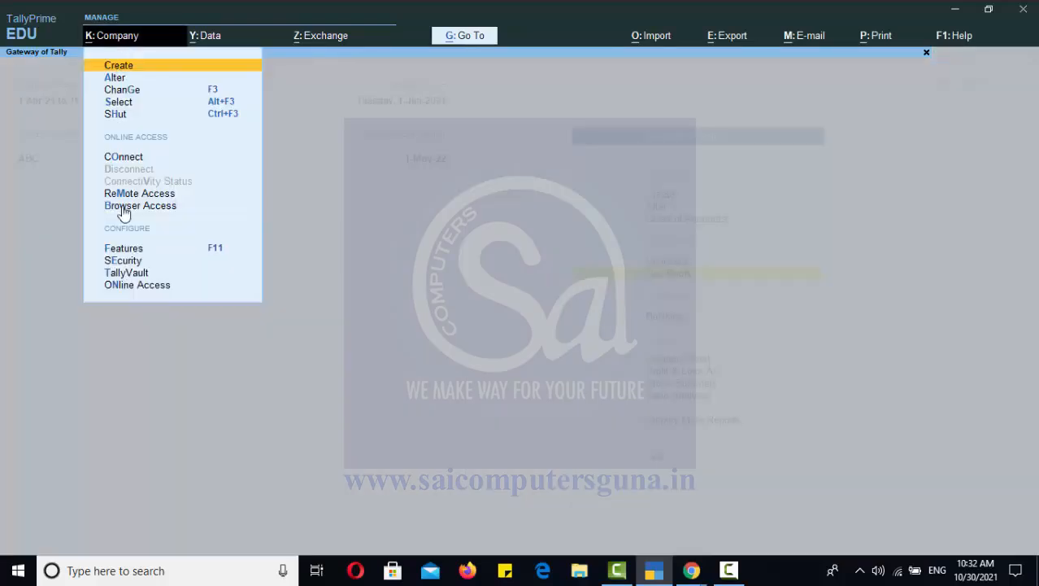
{"action": "left_click", "coordinate": [130, 251]}
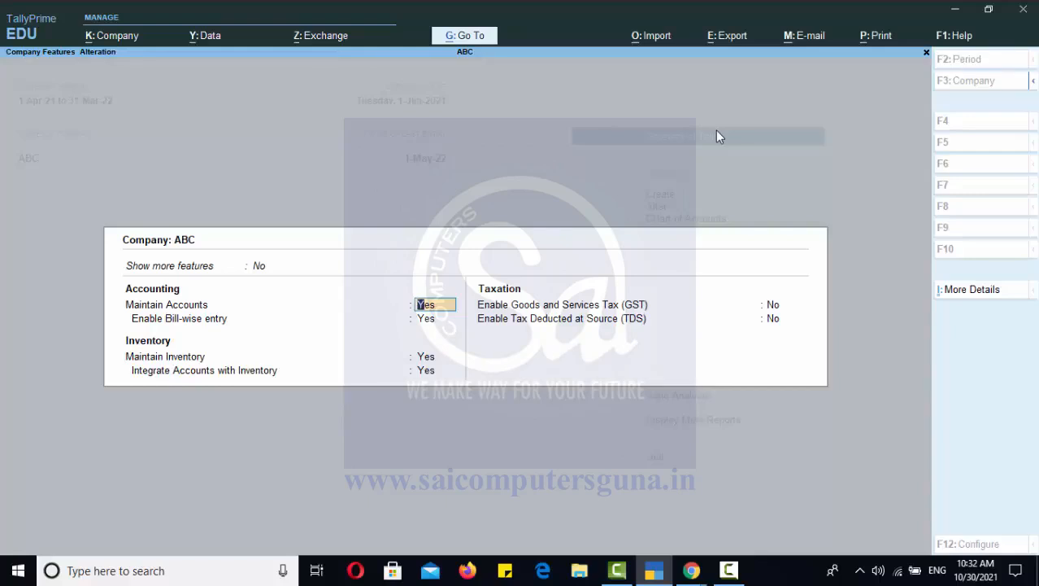
{"action": "key", "text": "Escape"}
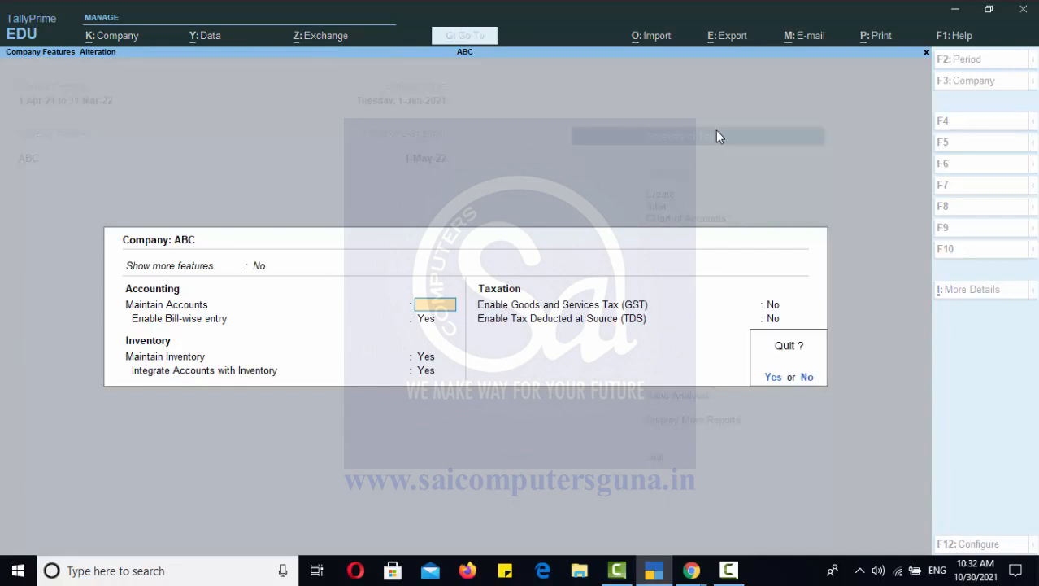
{"action": "key", "text": "y"}
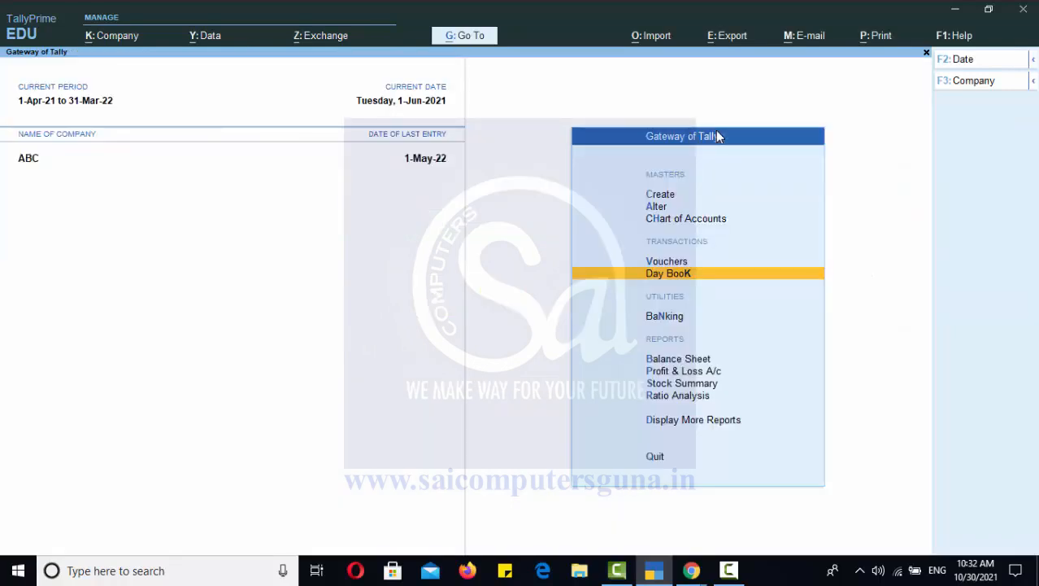
{"action": "key", "text": "F11"}
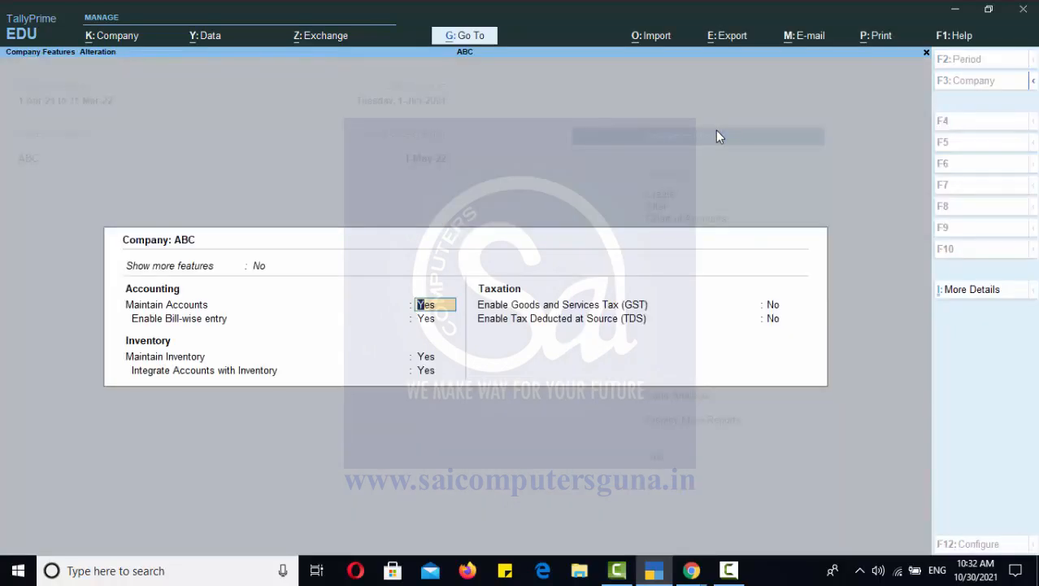
{"action": "key", "text": "Escape"}
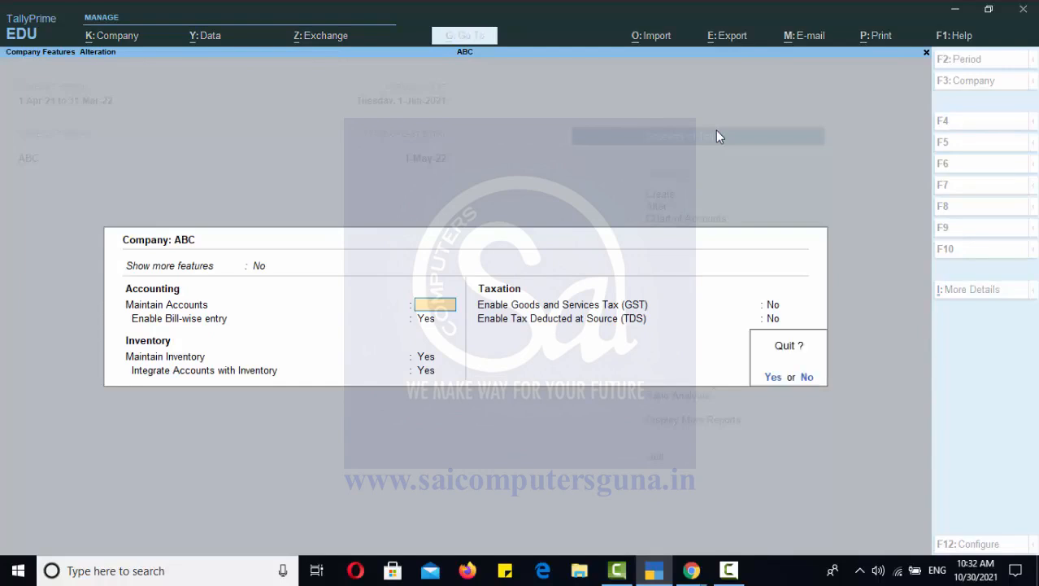
{"action": "key", "text": "y"}
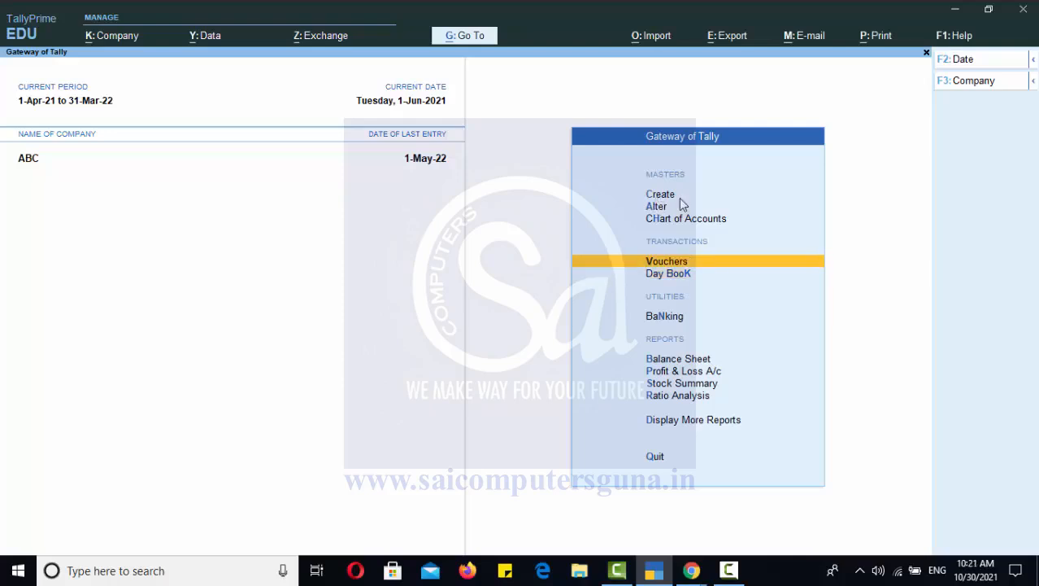
Create a ledger named BSET COMPANY without an alias under the Sundry Creditors group.
{"action": "left_click", "coordinate": [679, 197]}
{"action": "key", "text": "Down"}
{"action": "key", "text": "Return"}
{"action": "type", "text": "BSET COMPANY"}
{"action": "key", "text": "Return"}
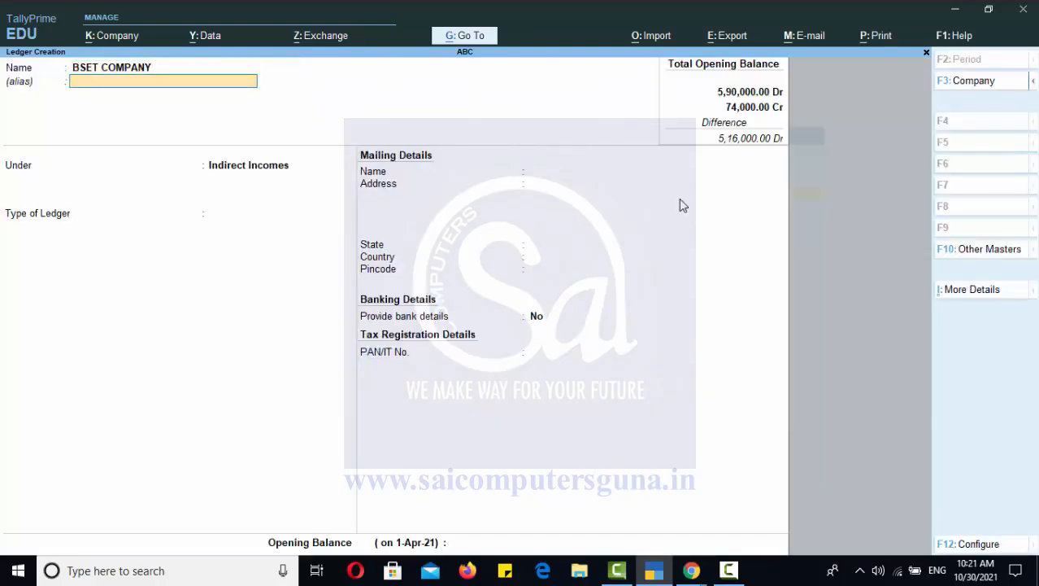
{"action": "key", "text": "Return"}
{"action": "type", "text": "SUN"}
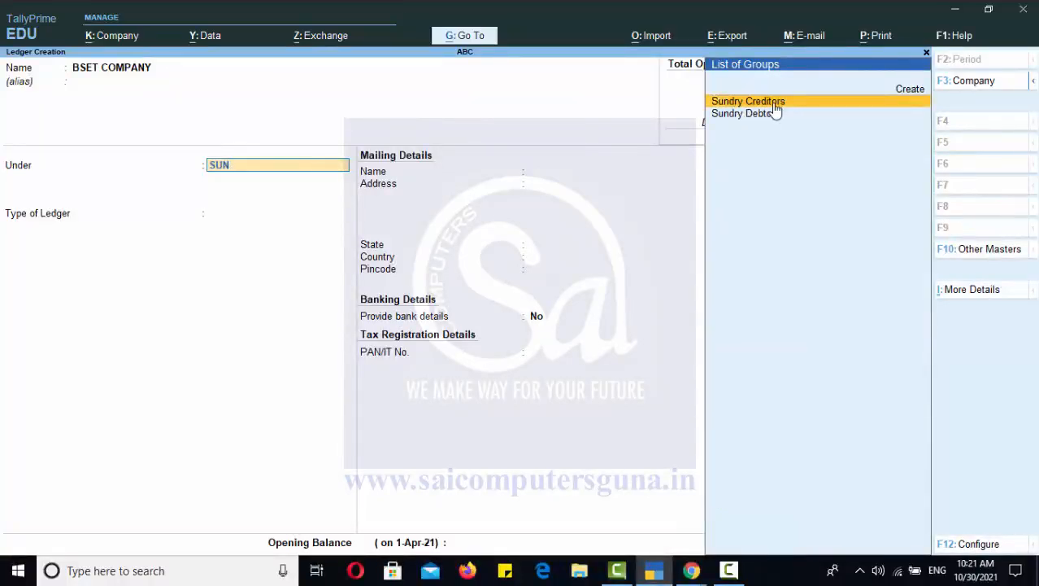
{"action": "key", "text": "Return"}
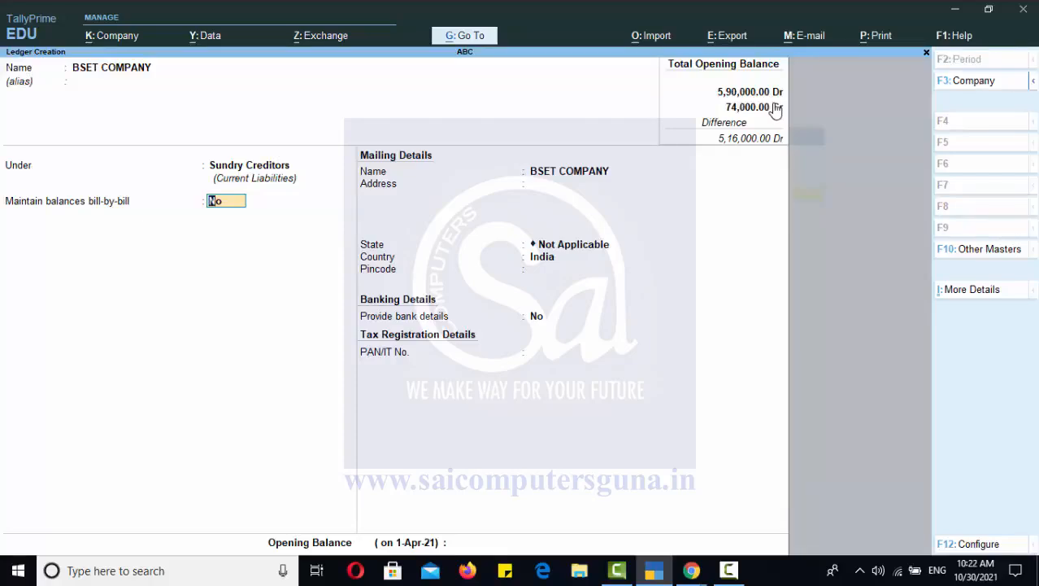
Set the ledger to maintain balances bill-by-bill, keep the default mailing, bank and tax details with no opening balance, and save it.
{"action": "type", "text": "Y"}
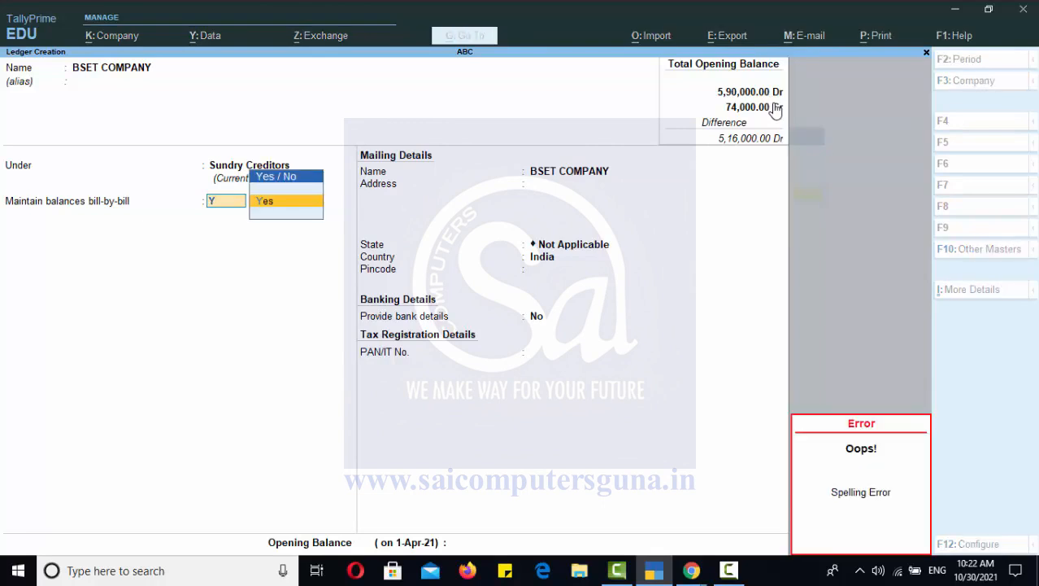
{"action": "key", "text": "Return"}
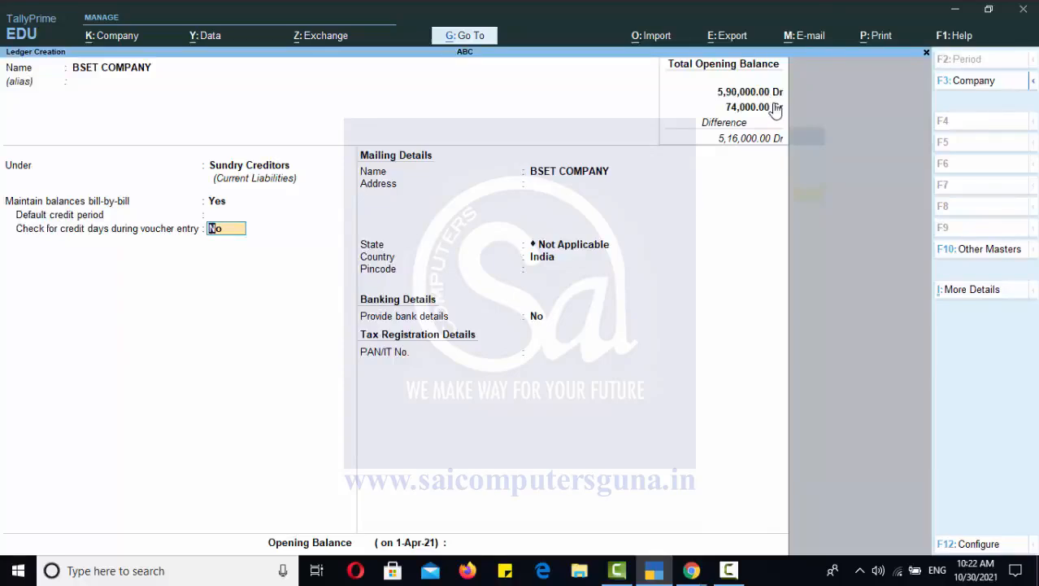
{"action": "key", "text": "Return"}
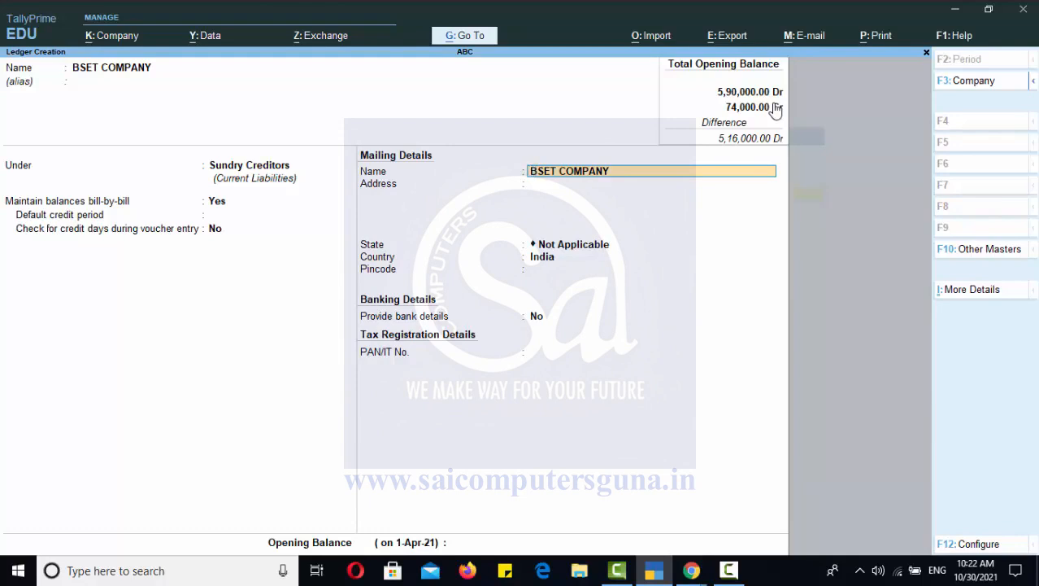
{"action": "key", "text": "Return"}
{"action": "key", "text": "Return"}
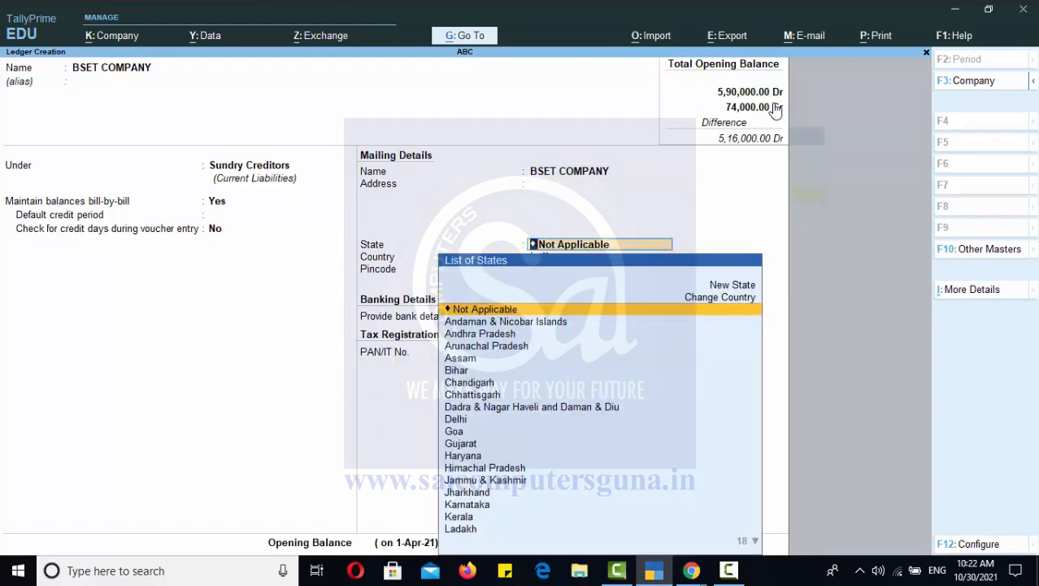
{"action": "key", "text": "Return"}
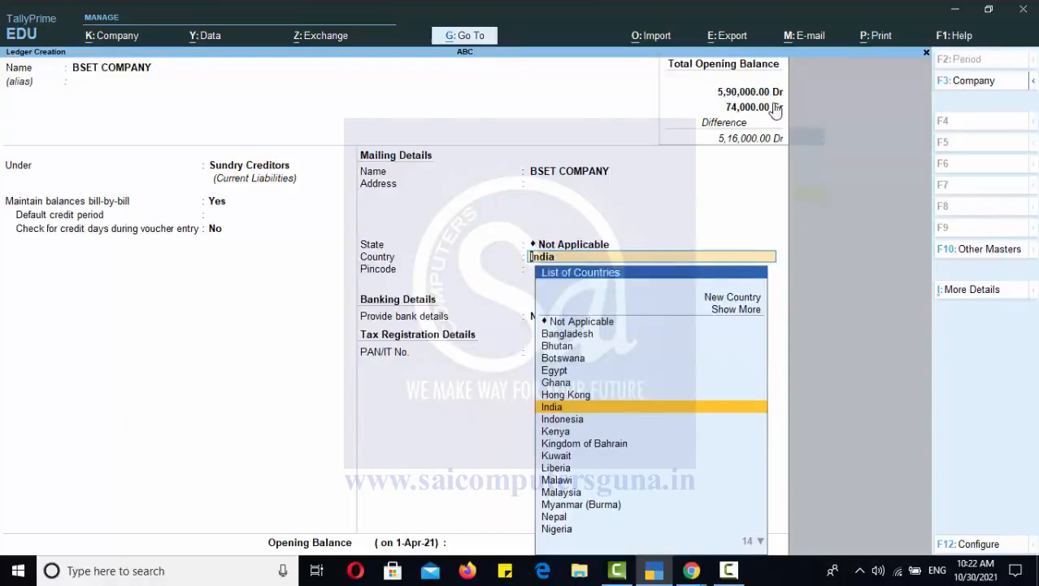
{"action": "key", "text": "Return"}
{"action": "key", "text": "Return"}
{"action": "key", "text": "Return"}
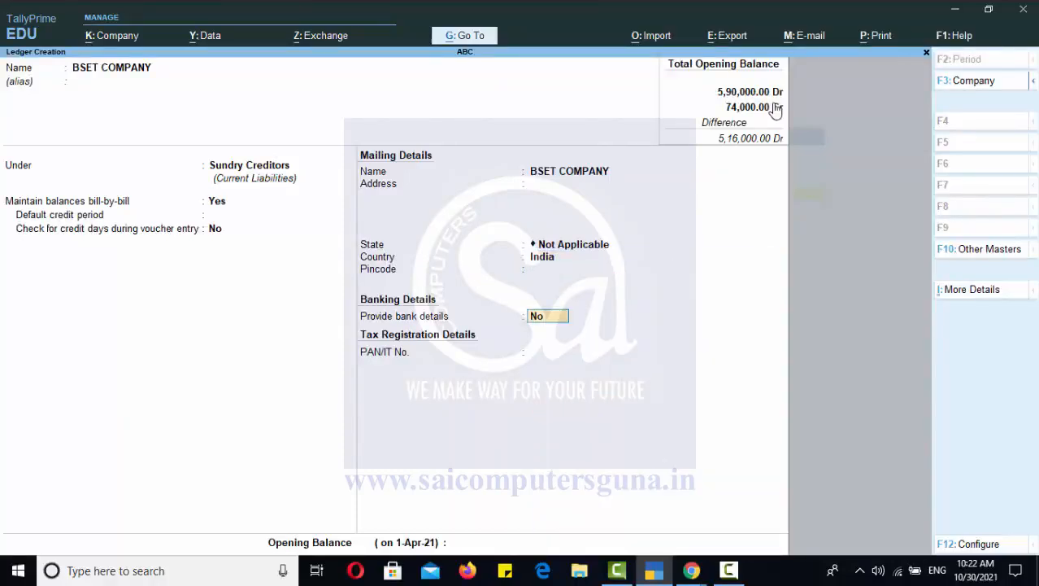
{"action": "key", "text": "Return"}
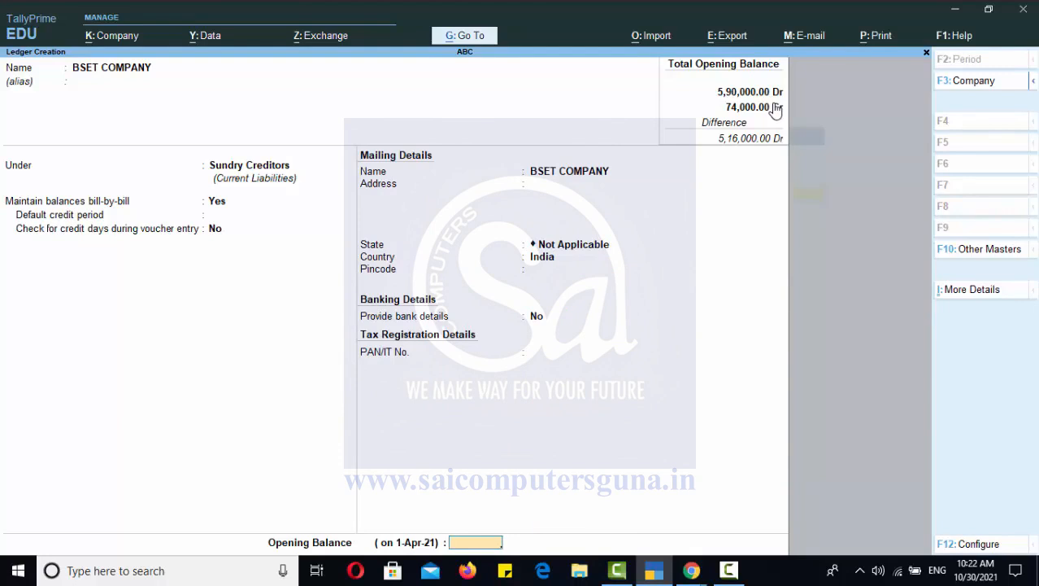
{"action": "key", "text": "Return"}
{"action": "key", "text": "Return"}
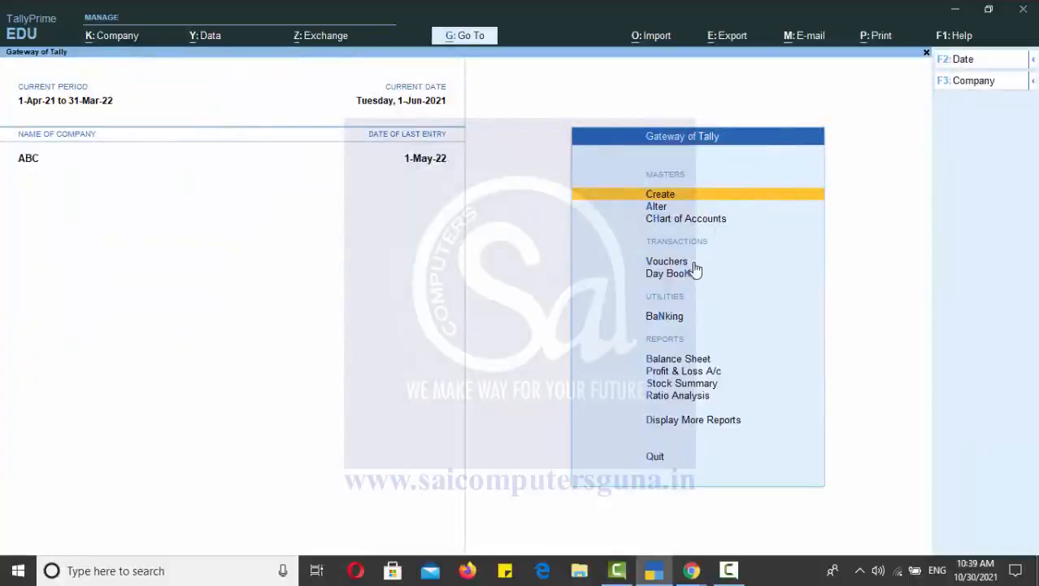
Start a purchase voucher dated 1-Jun-21 and enter supplier invoice number BSET001 with the invoice date 1-Jun-21.
{"action": "left_click", "coordinate": [694, 265]}
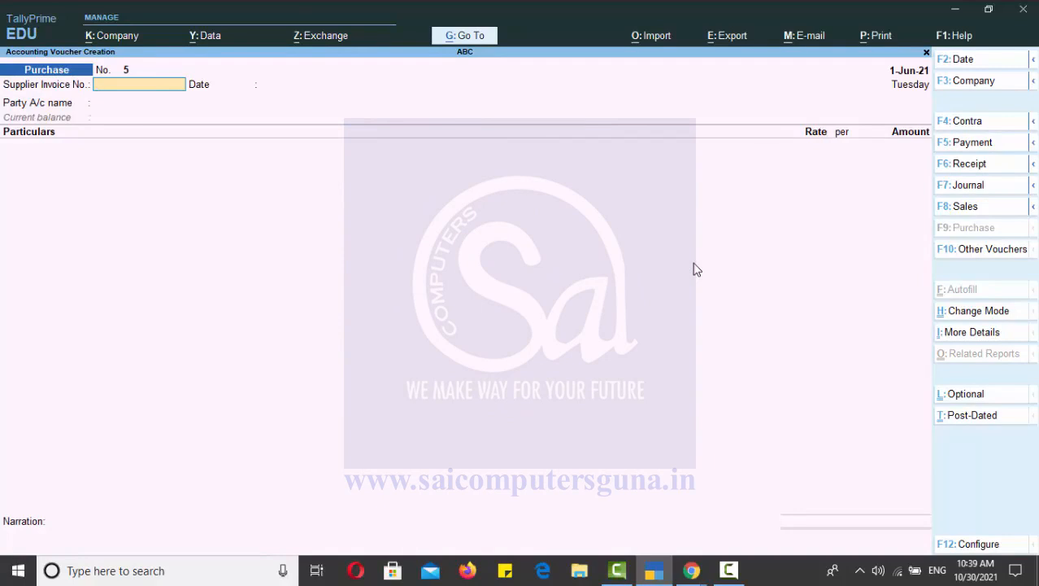
{"action": "key", "text": "F2"}
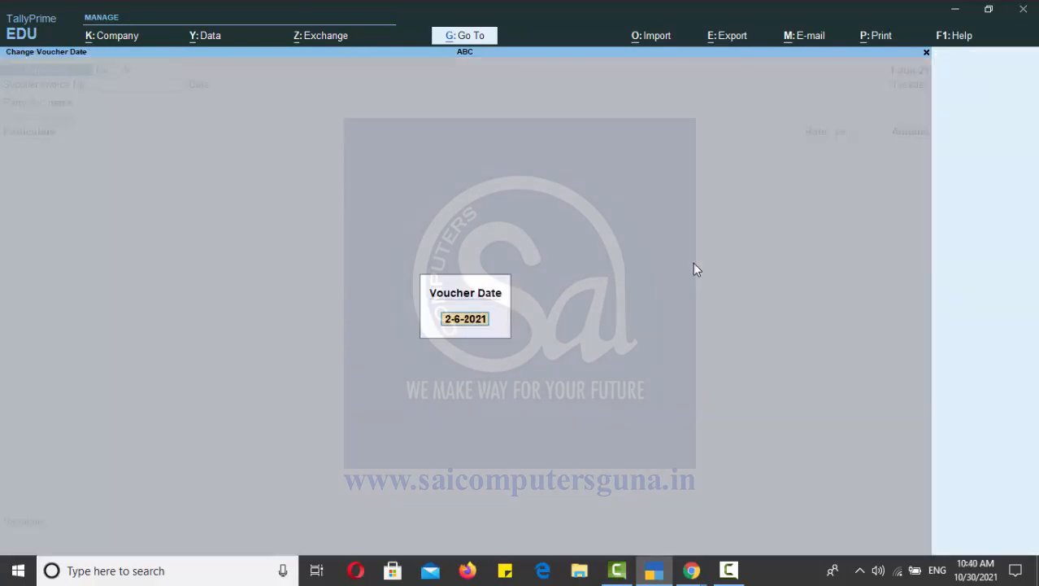
{"action": "type", "text": "1"}
{"action": "key", "text": "Return"}
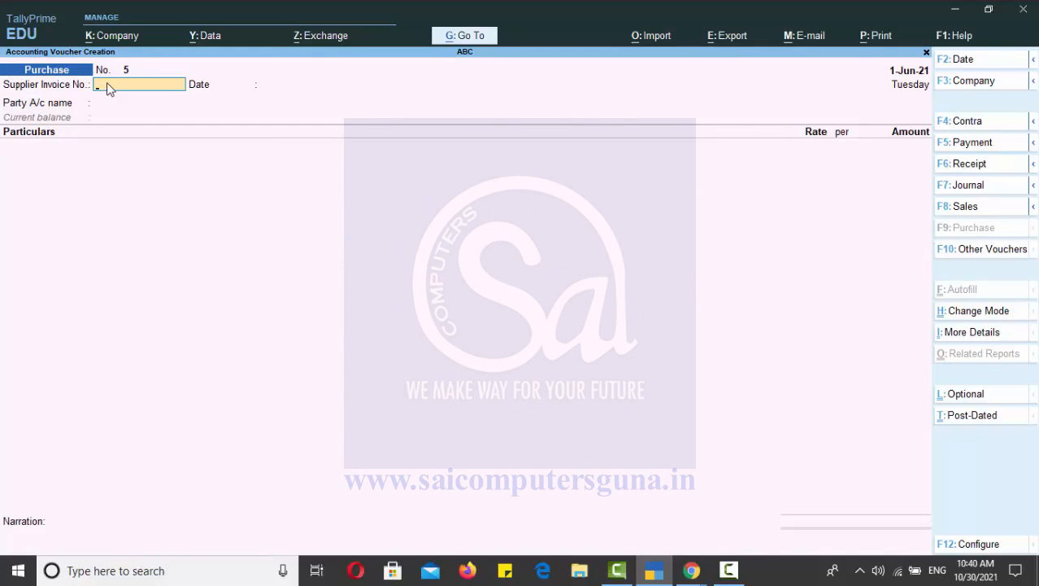
{"action": "type", "text": "T001"}
{"action": "key", "text": "Return"}
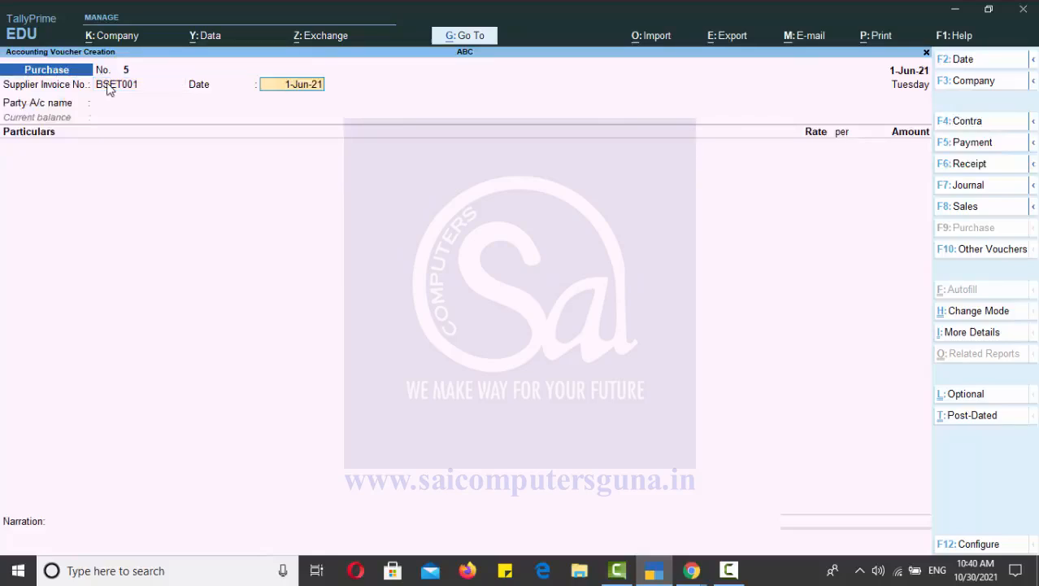
{"action": "key", "text": "Return"}
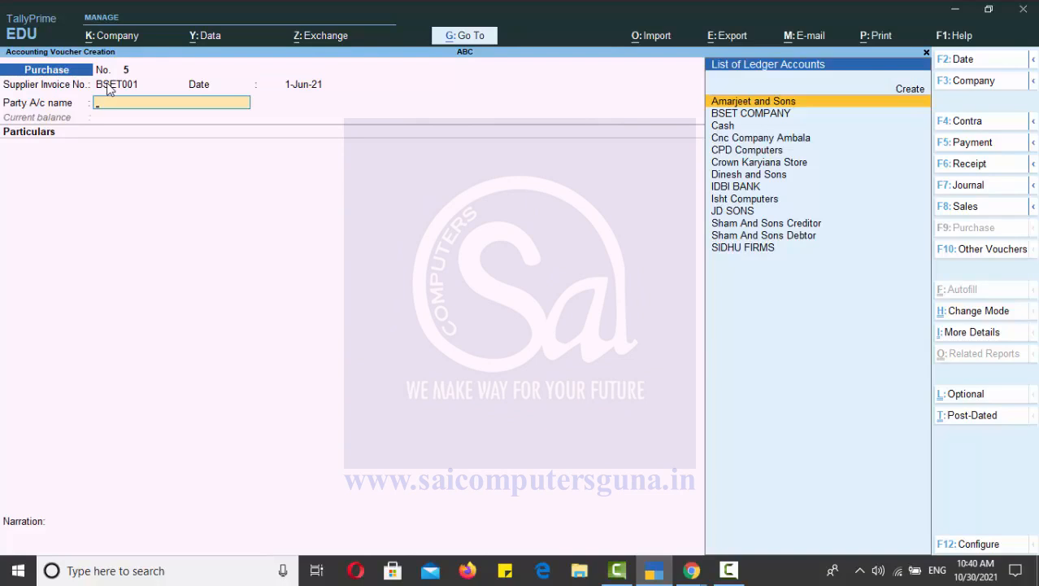
Choose BSET COMPANY as the voucher's party account and accept its default party details.
{"action": "key", "text": "Down"}
{"action": "key", "text": "Return"}
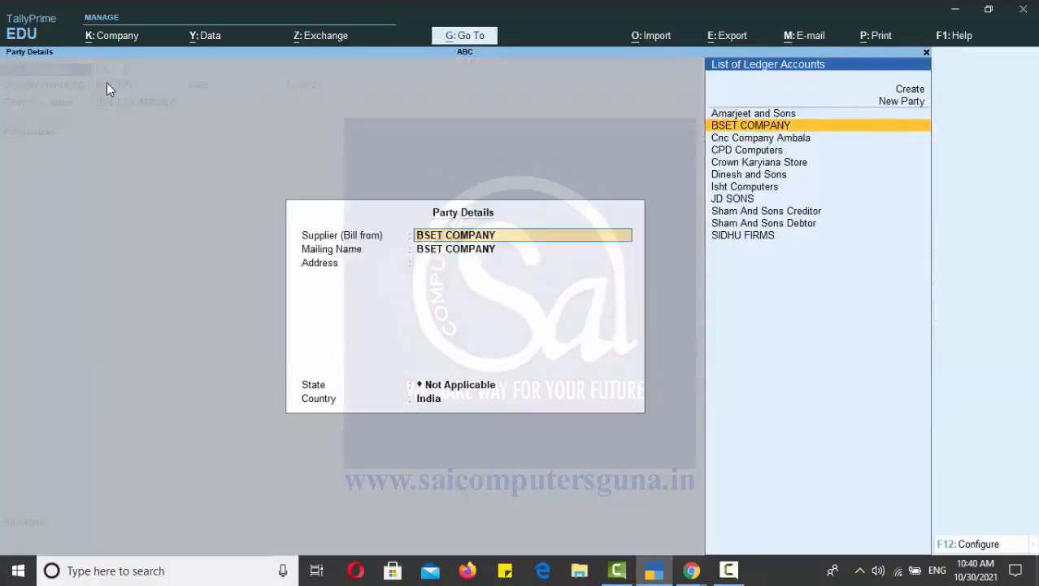
{"action": "key", "text": "Return"}
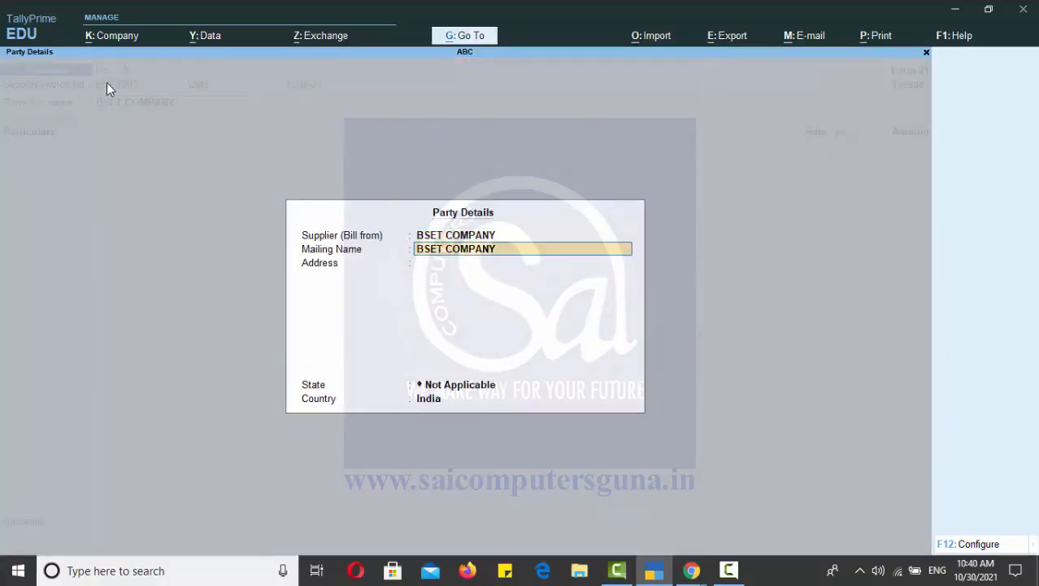
{"action": "key", "text": "Return"}
{"action": "key", "text": "Return"}
{"action": "key", "text": "Return"}
{"action": "key", "text": "Return"}
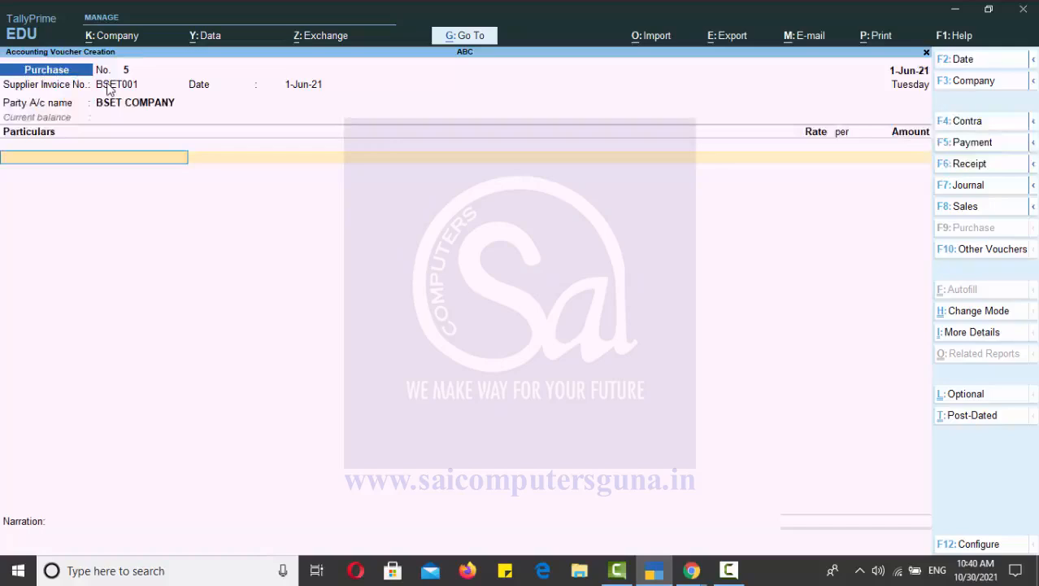
Add the Local Purchase ledger to the voucher particulars with an amount of 5,000.
{"action": "type", "text": "LO"}
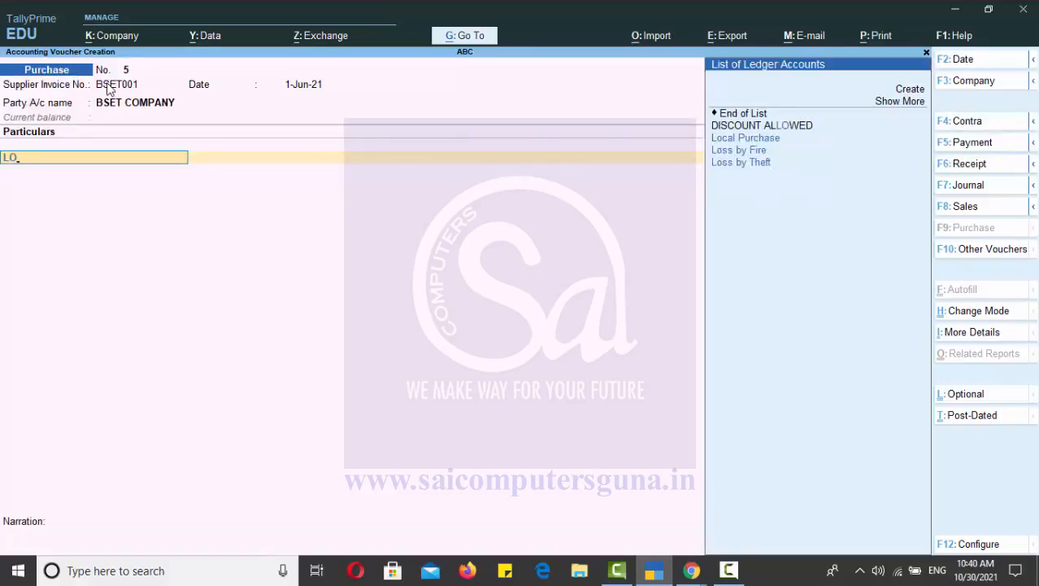
{"action": "key", "text": "Return"}
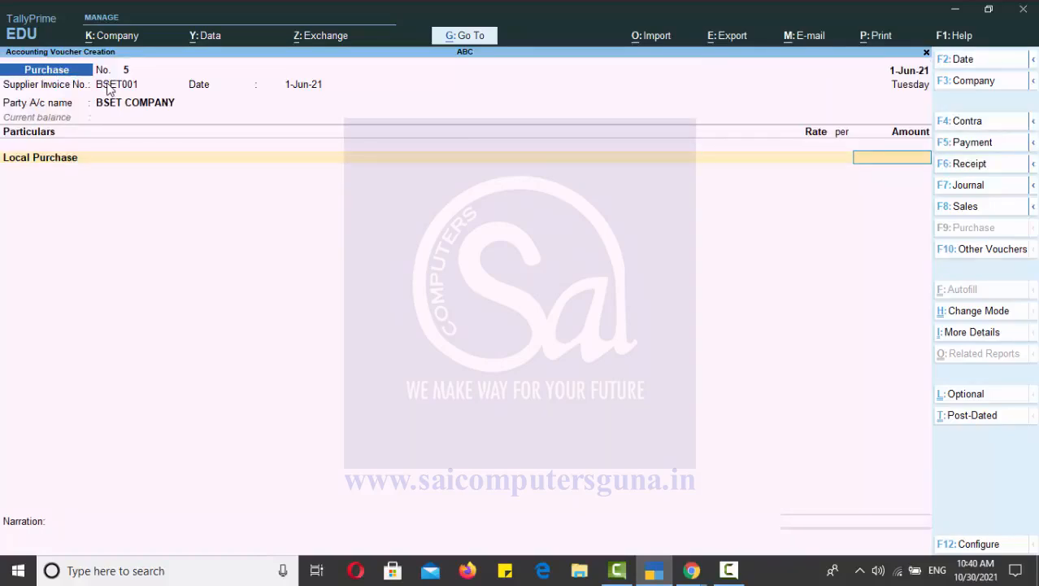
{"action": "type", "text": "5000"}
{"action": "key", "text": "Return"}
{"action": "key", "text": "Return"}
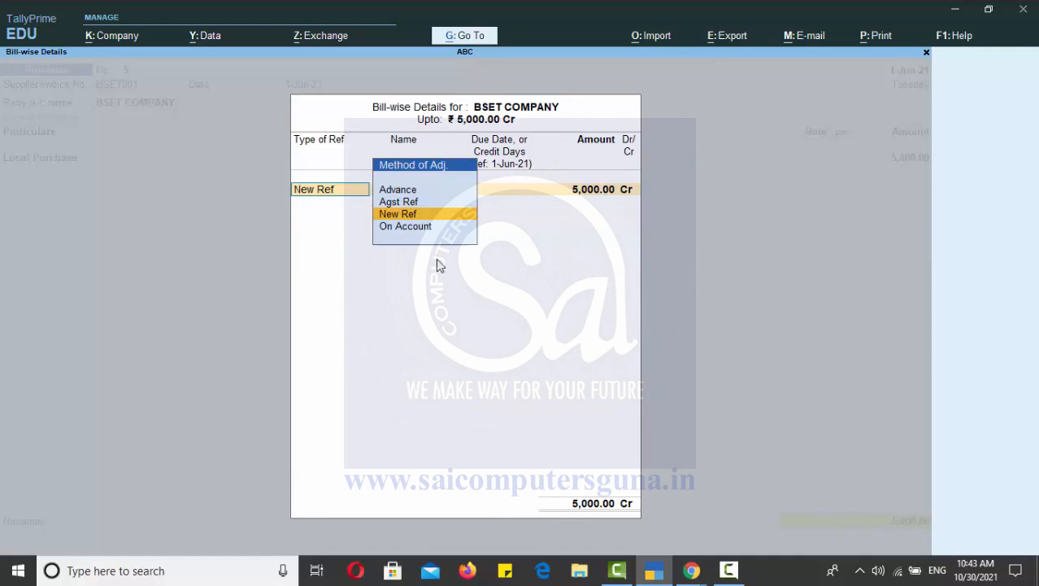
Allocate the 5,000 Cr bill as New Ref BSET001 without a due date and save the voucher without narration.
{"action": "key", "text": "Return"}
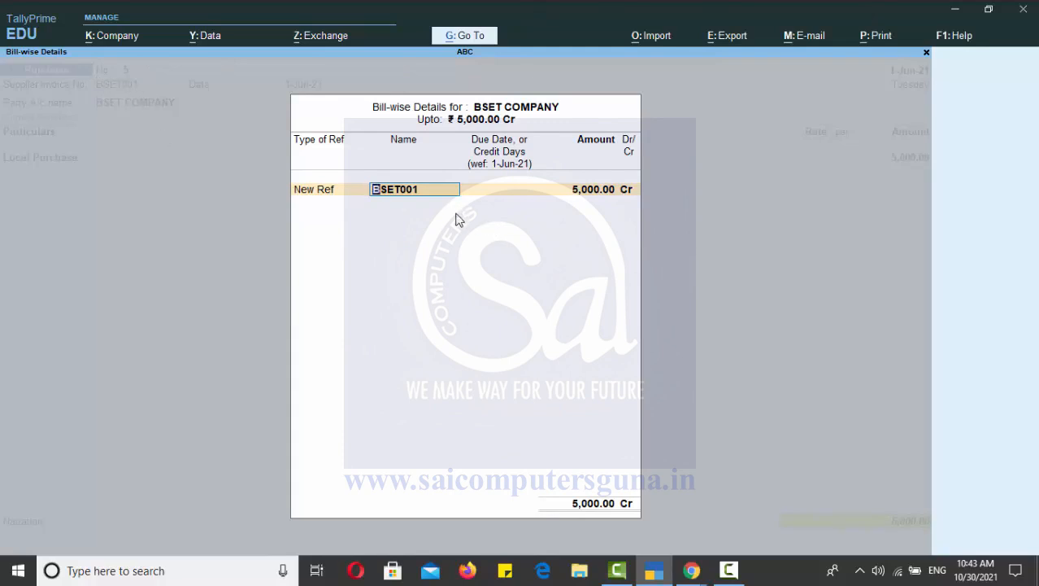
{"action": "key", "text": "Return"}
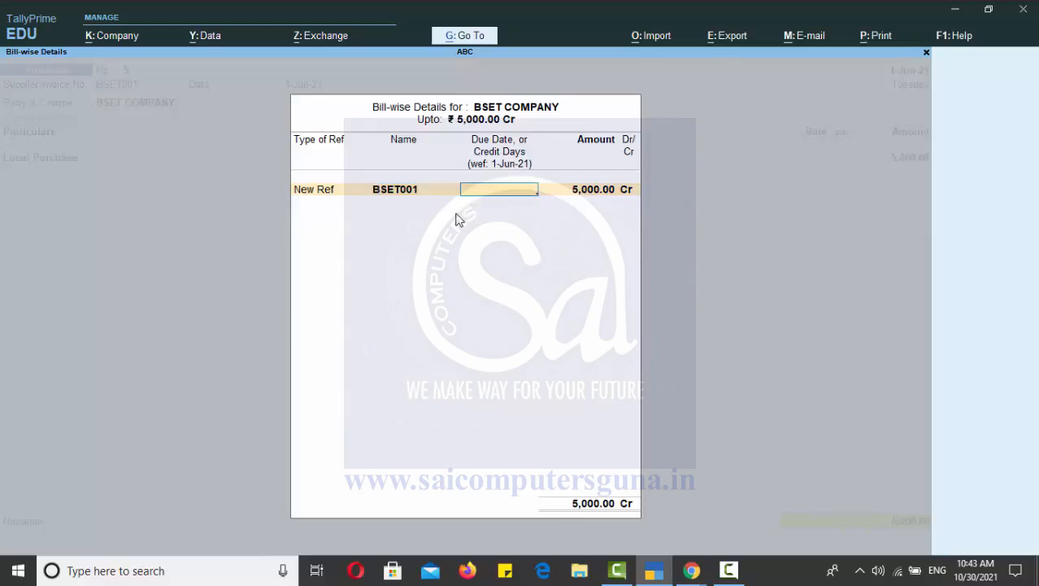
{"action": "key", "text": "Return"}
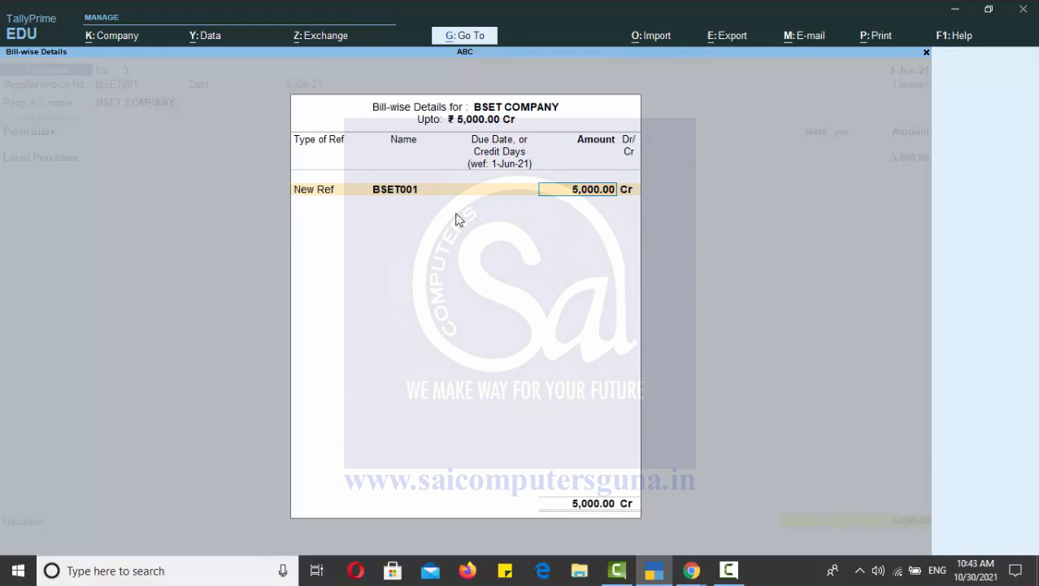
{"action": "key", "text": "Return"}
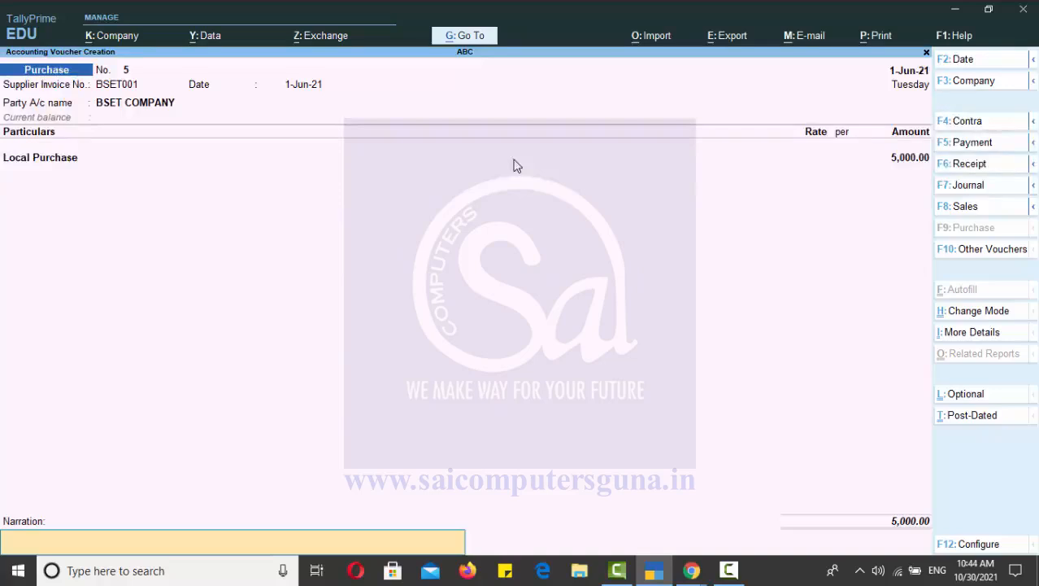
{"action": "key", "text": "Return"}
{"action": "key", "text": "y"}
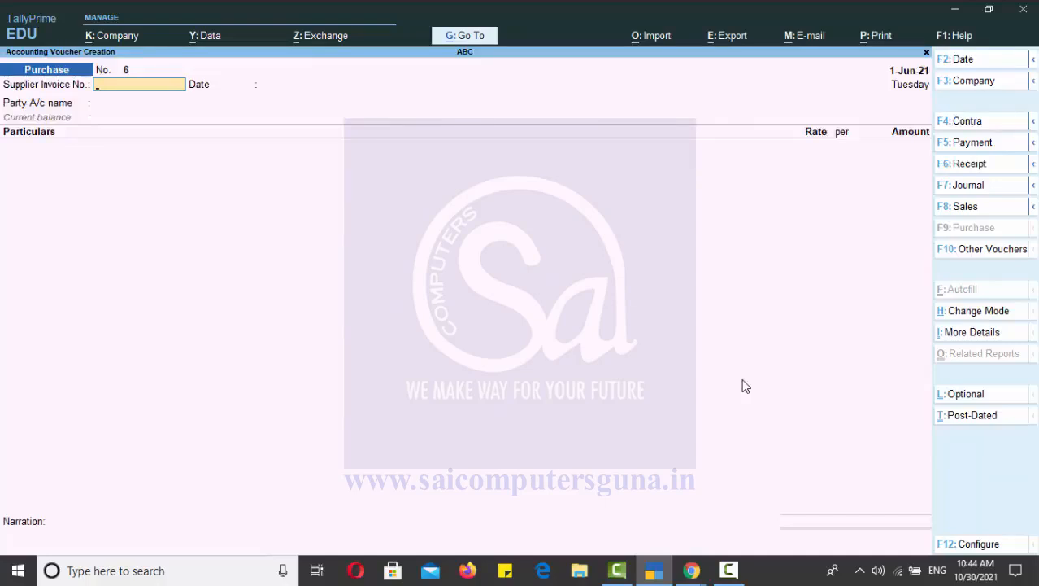
Set the purchase voucher date to 1-Jul-21 and enter supplier invoice number BSET002 with the invoice date 1-Jul-21.
{"action": "key", "text": "F2"}
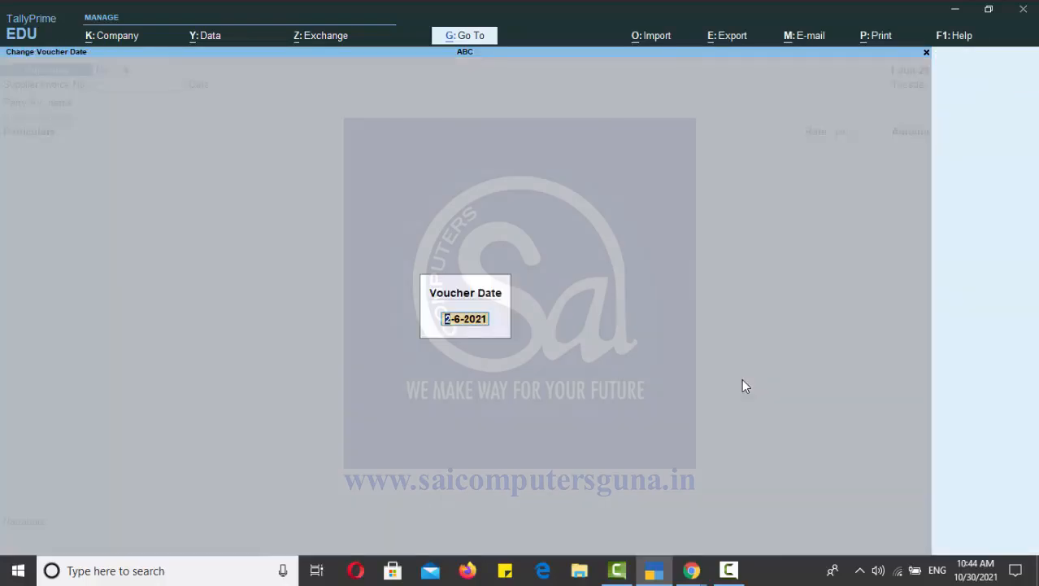
{"action": "type", "text": "1-7"}
{"action": "key", "text": "Return"}
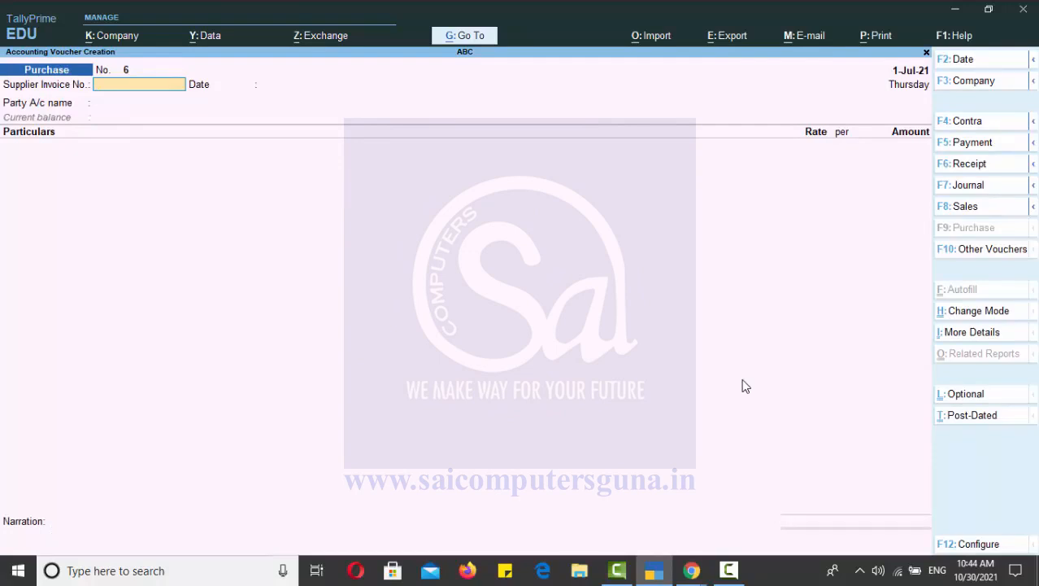
{"action": "type", "text": "BSET"}
{"action": "type", "text": "001"}
{"action": "key", "text": "BackSpace"}
{"action": "type", "text": "2"}
{"action": "key", "text": "Return"}
Choose BSET COMPANY as the party account for invoice BSET002 and accept its default party details.
{"action": "key", "text": "Return"}
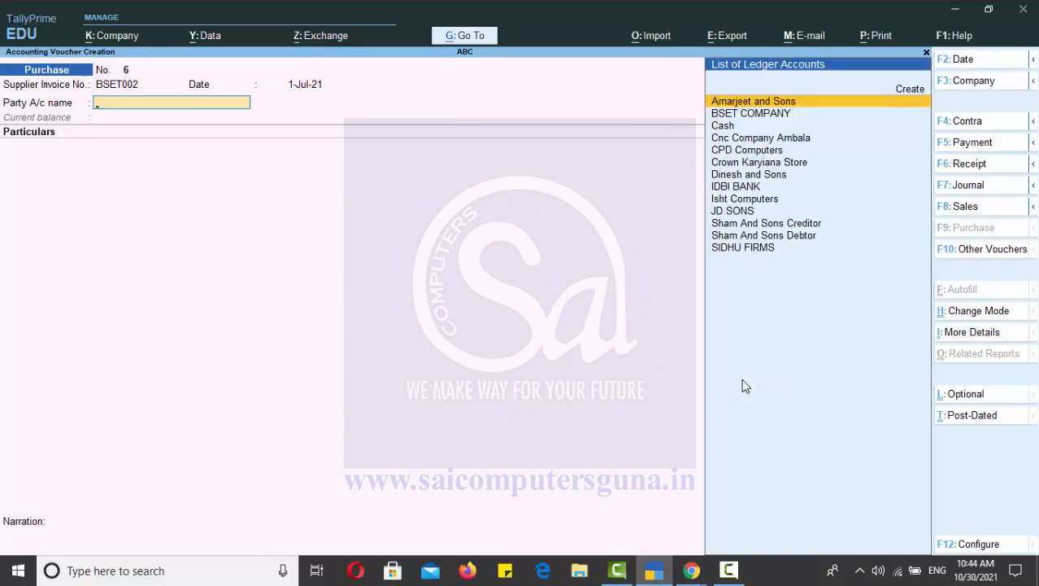
{"action": "key", "text": "Down"}
{"action": "key", "text": "Return"}
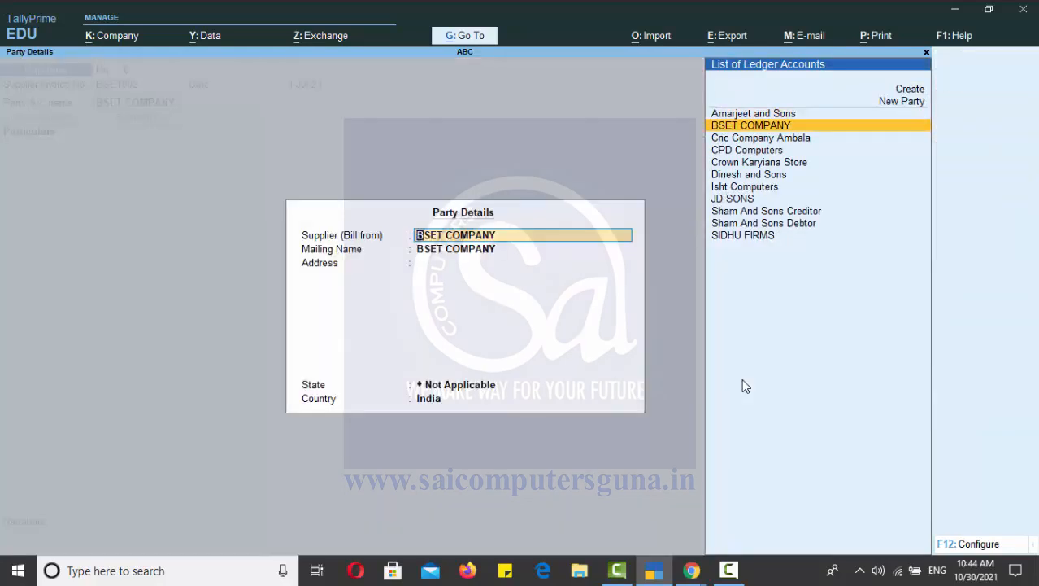
{"action": "key", "text": "Return"}
{"action": "key", "text": "Return"}
{"action": "key", "text": "Return"}
{"action": "key", "text": "Return"}
{"action": "key", "text": "Return"}
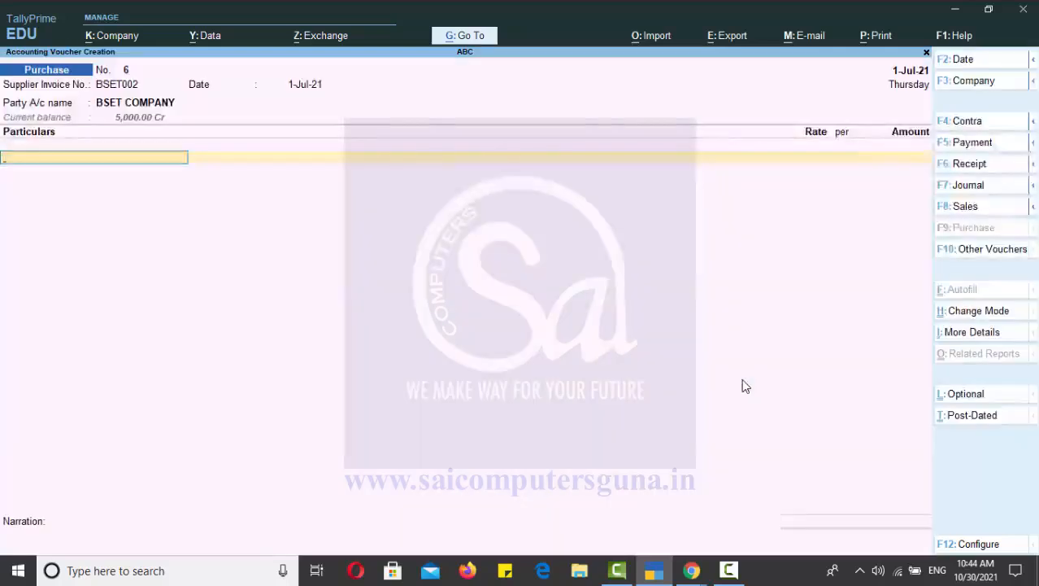
Add the Local Purchase ledger to the voucher particulars with an amount of 8,000 and finish the particulars list.
{"action": "type", "text": "LO"}
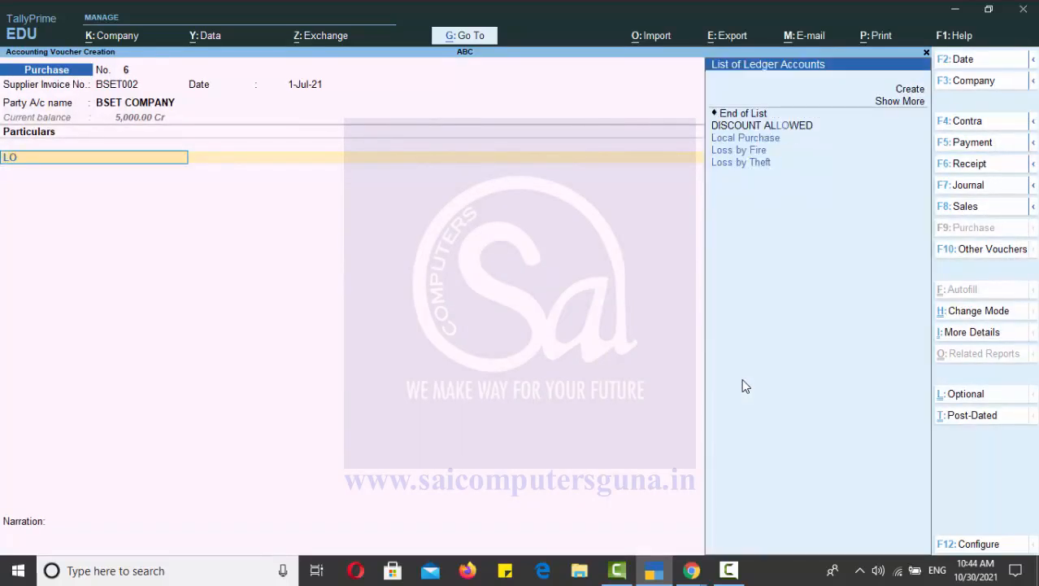
{"action": "key", "text": "Return"}
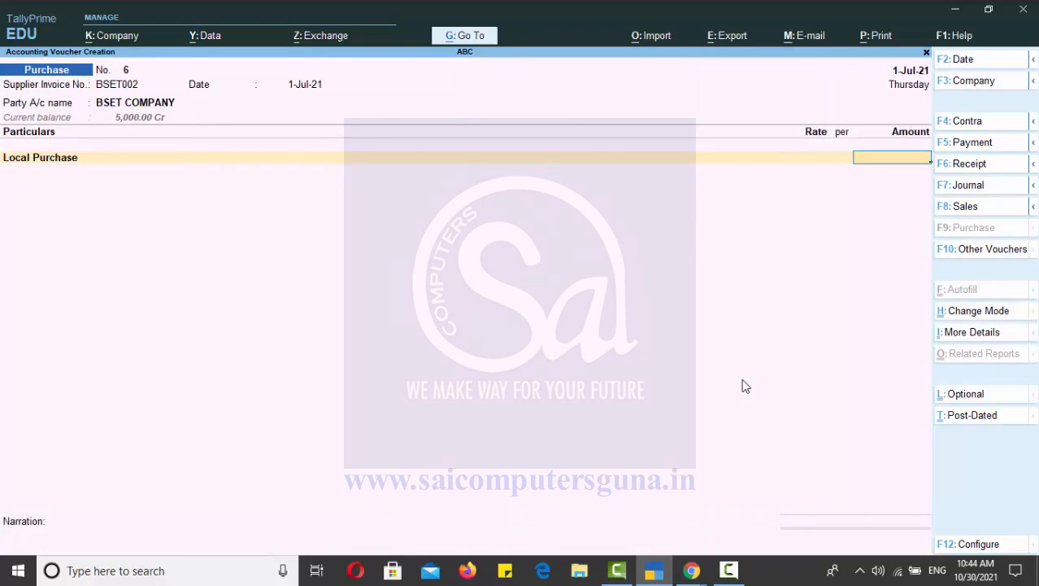
{"action": "type", "text": "8000"}
{"action": "key", "text": "Return"}
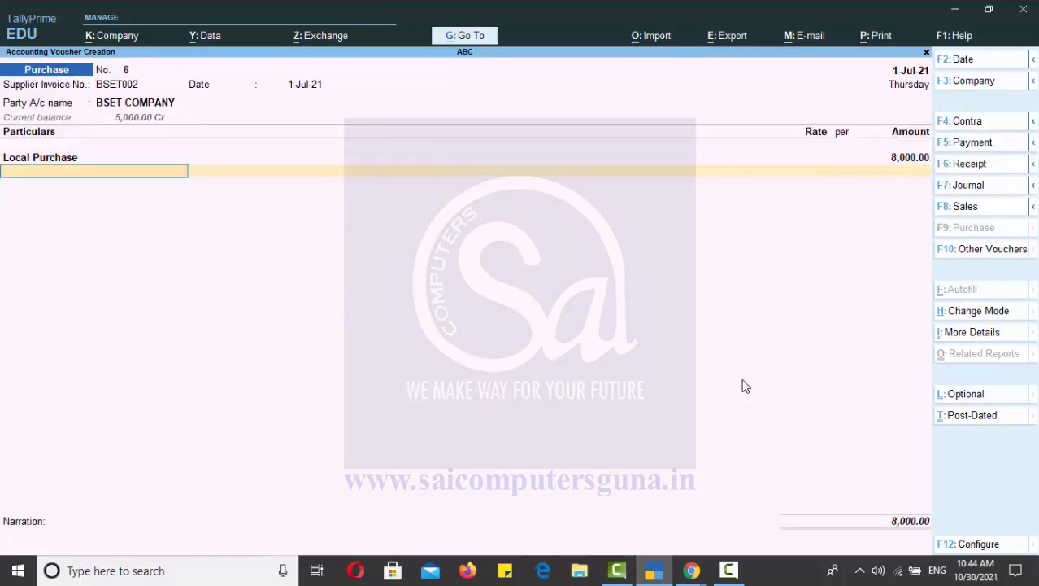
{"action": "key", "text": "Return"}
{"action": "key", "text": "Return"}
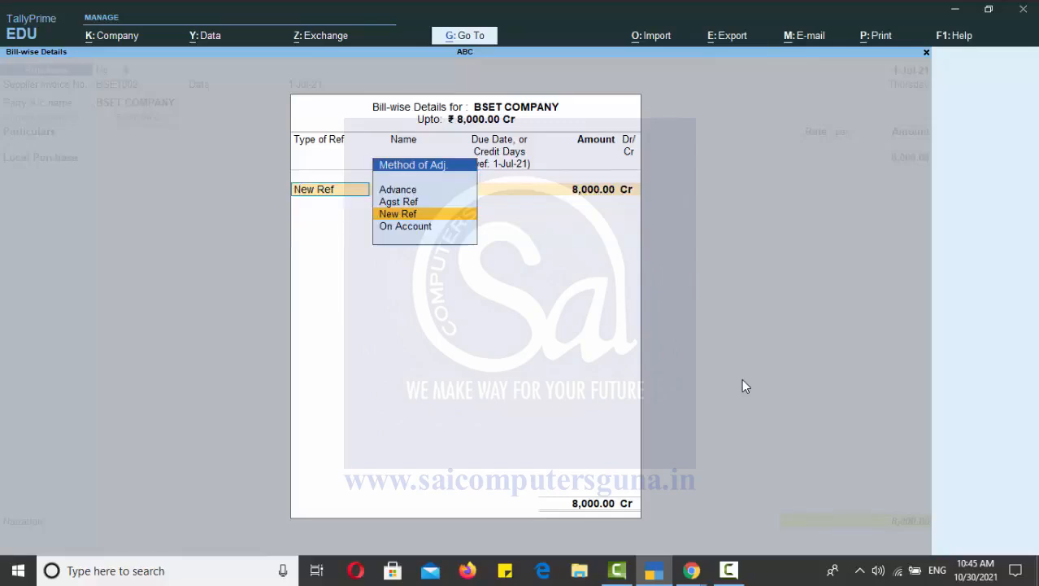
Allocate the 8,000 Cr bill as New Ref BSET002 without a due date and save the voucher without narration.
{"action": "key", "text": "Return"}
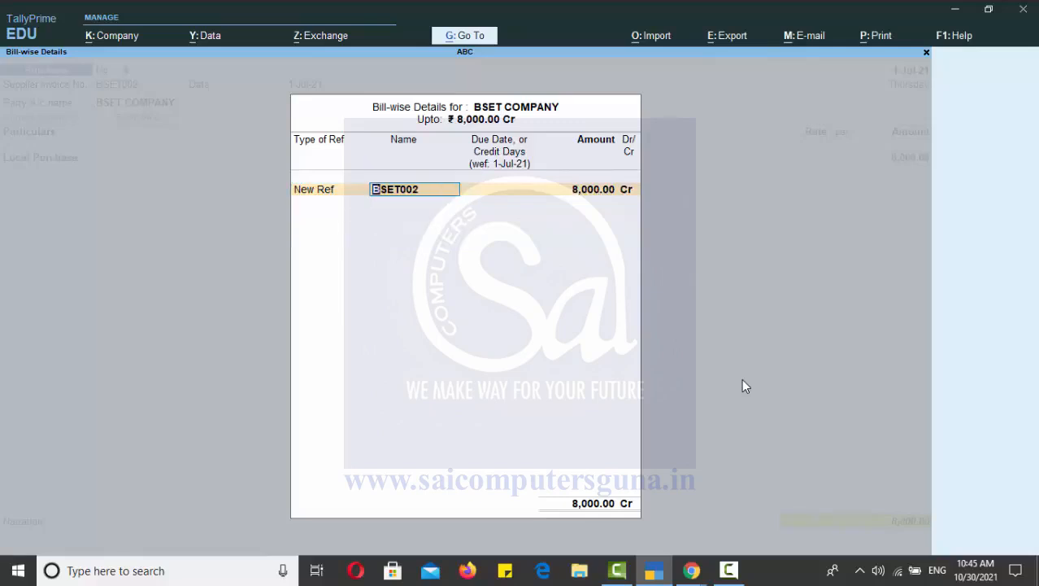
{"action": "key", "text": "Return"}
{"action": "key", "text": "Return"}
{"action": "key", "text": "Return"}
{"action": "key", "text": "Return"}
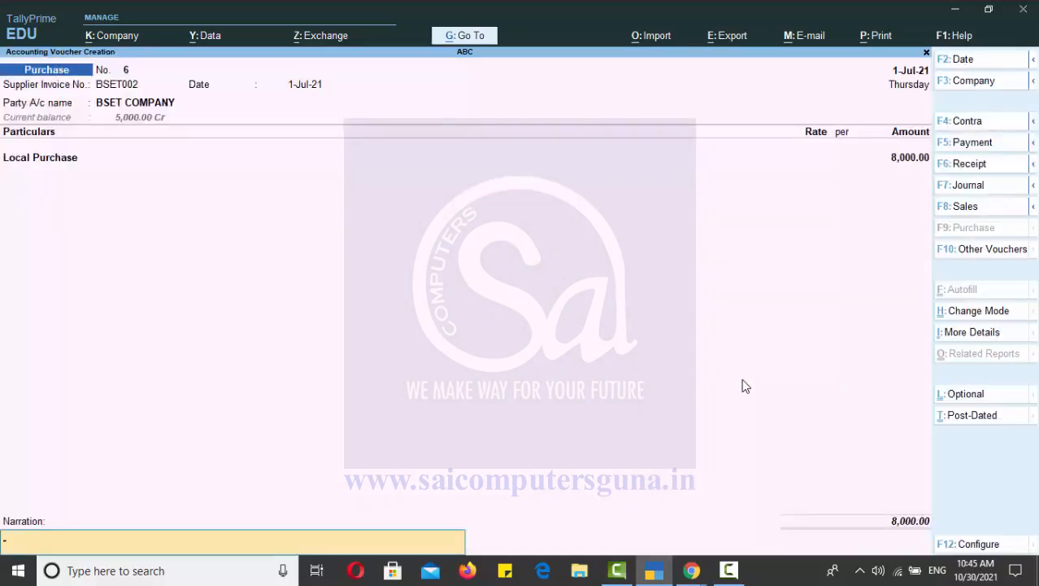
{"action": "key", "text": "Return"}
{"action": "key", "text": "Return"}
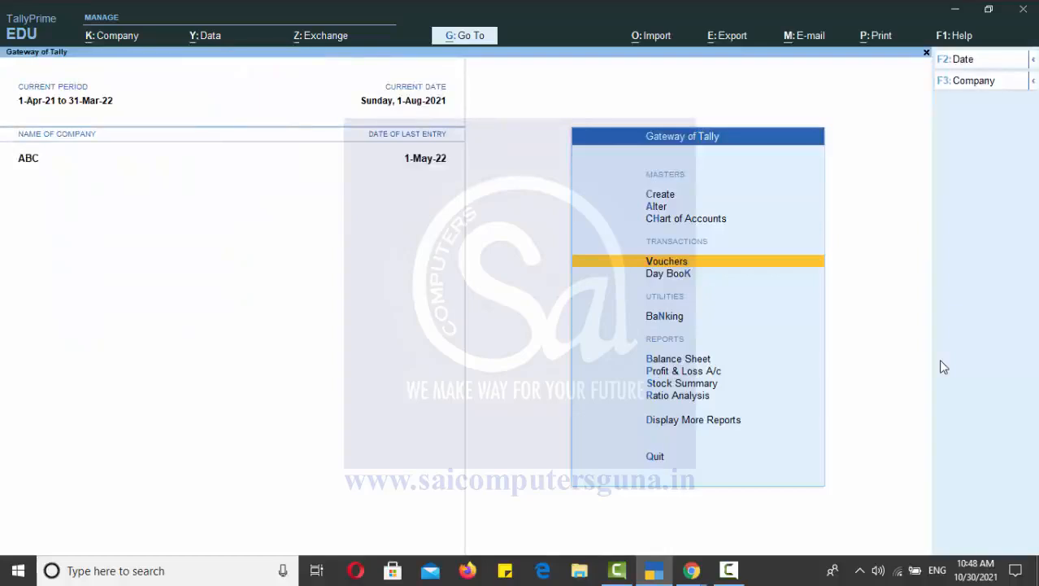
Open a new purchase voucher dated 1-Aug-21 and enter supplier invoice number BSET003 with the invoice date 1-Aug-21.
{"action": "key", "text": "Return"}
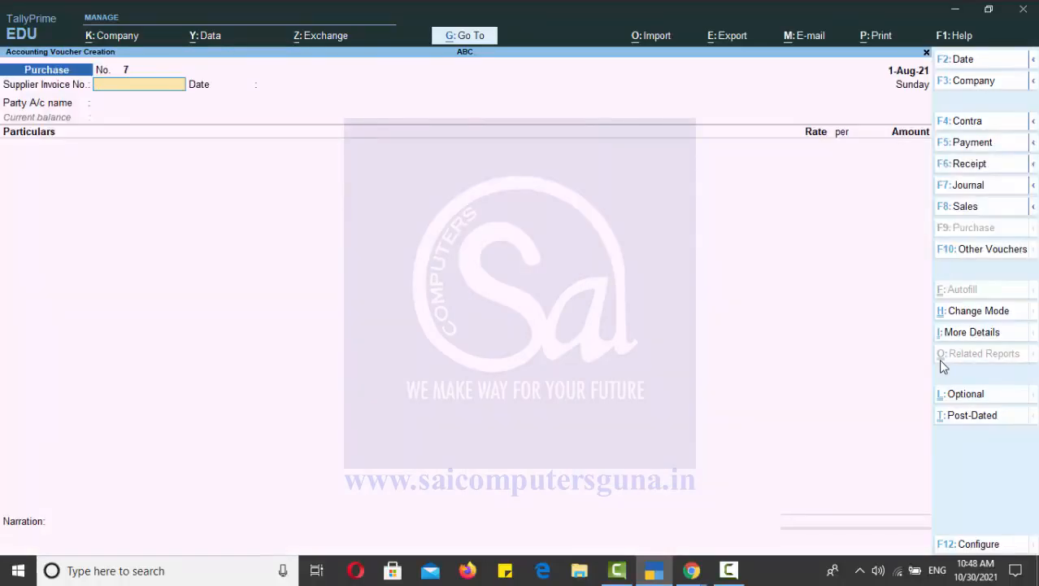
{"action": "type", "text": "BSET003"}
{"action": "key", "text": "Return"}
Choose BSET COMPANY as the party account for invoice BSET003 and accept its default party details.
{"action": "key", "text": "Return"}
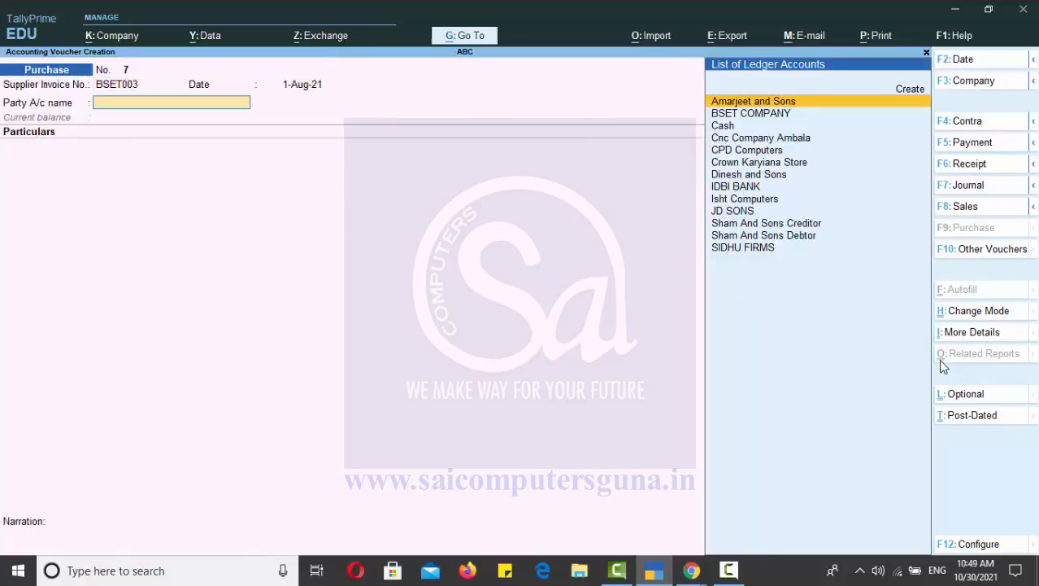
{"action": "key", "text": "Down"}
{"action": "key", "text": "Return"}
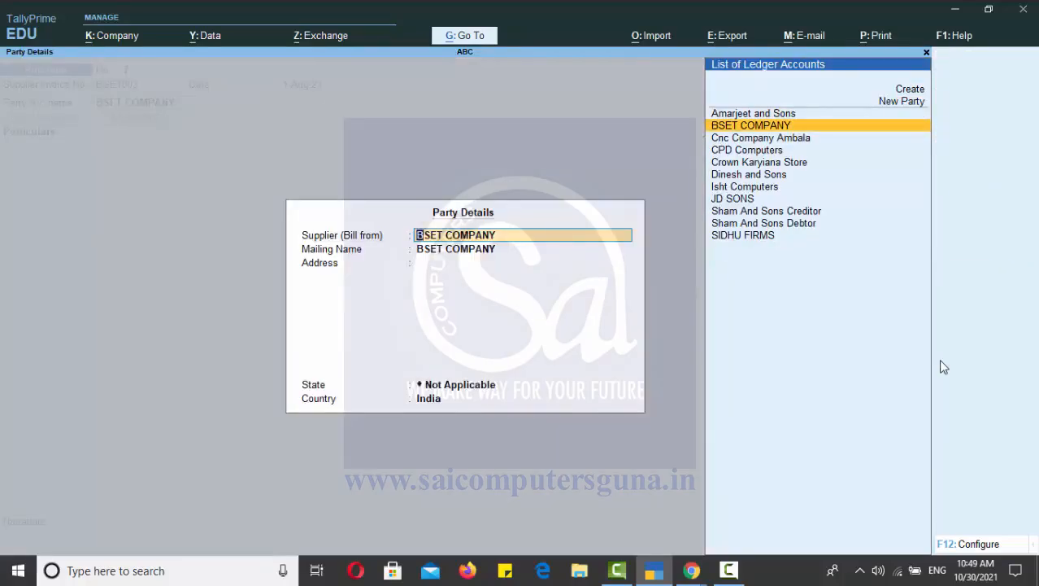
{"action": "key", "text": "Return"}
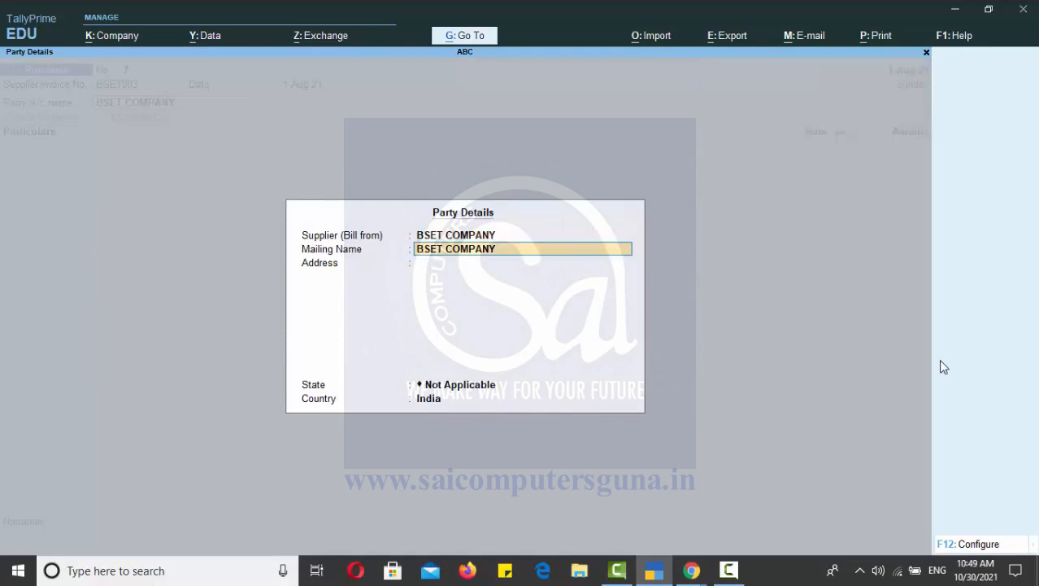
{"action": "key", "text": "Return"}
{"action": "key", "text": "Return"}
{"action": "key", "text": "Return"}
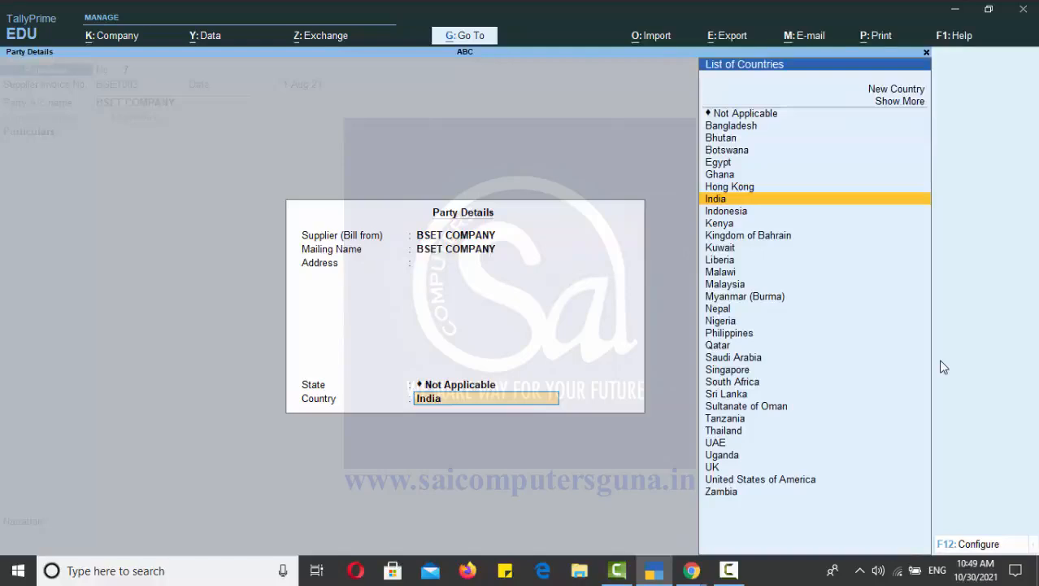
{"action": "key", "text": "Return"}
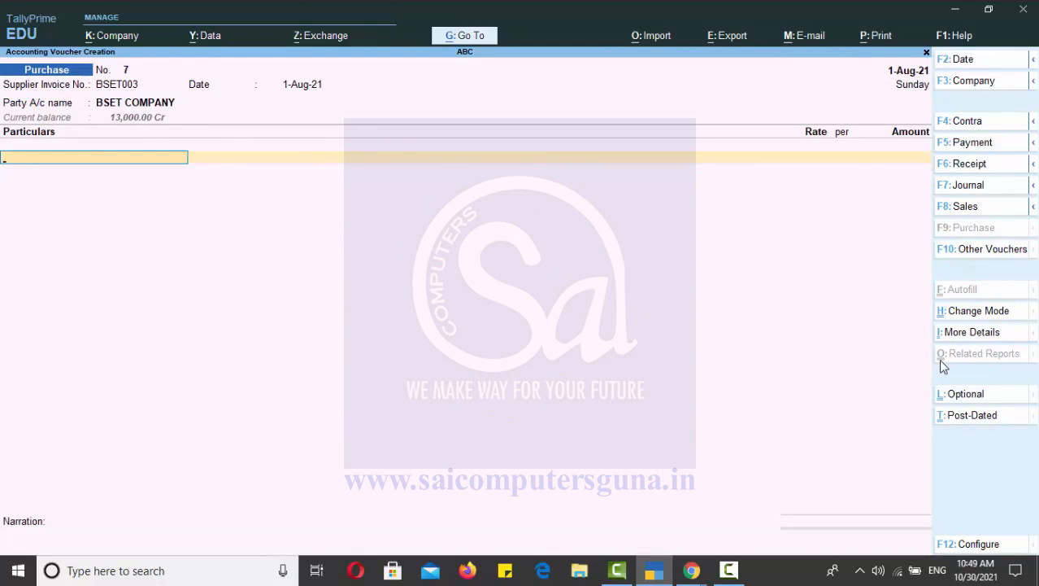
Add the Local Purchase ledger to the voucher particulars with an amount of 11,000 and finish the particulars list.
{"action": "type", "text": "lo"}
{"action": "key", "text": "Down"}
{"action": "key", "text": "Return"}
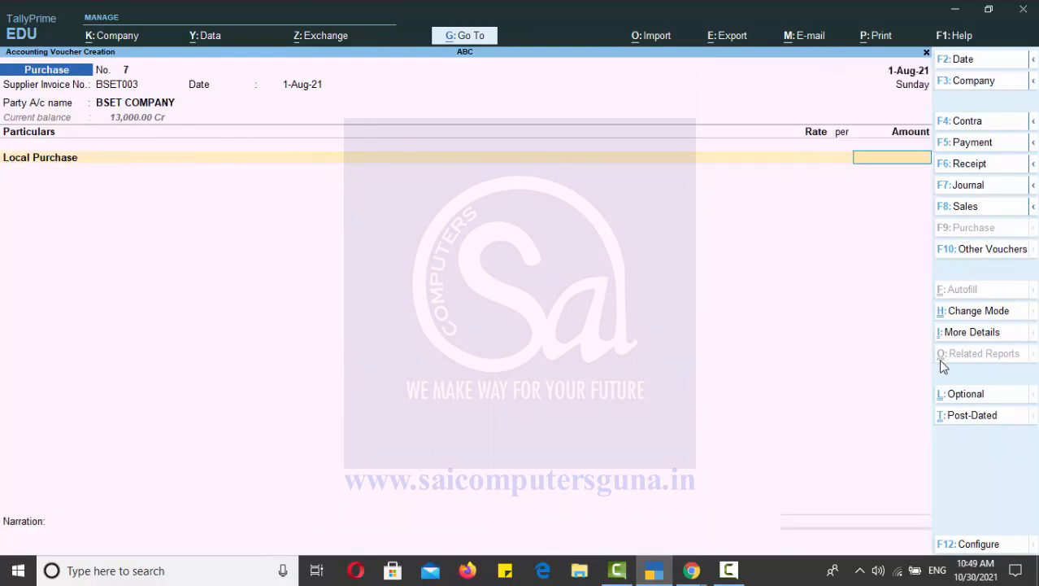
{"action": "type", "text": "11000"}
{"action": "key", "text": "Return"}
{"action": "key", "text": "Return"}
Allocate the 11,000 Cr bill as New Ref BSET003 without a due date and save the voucher without narration.
{"action": "key", "text": "Return"}
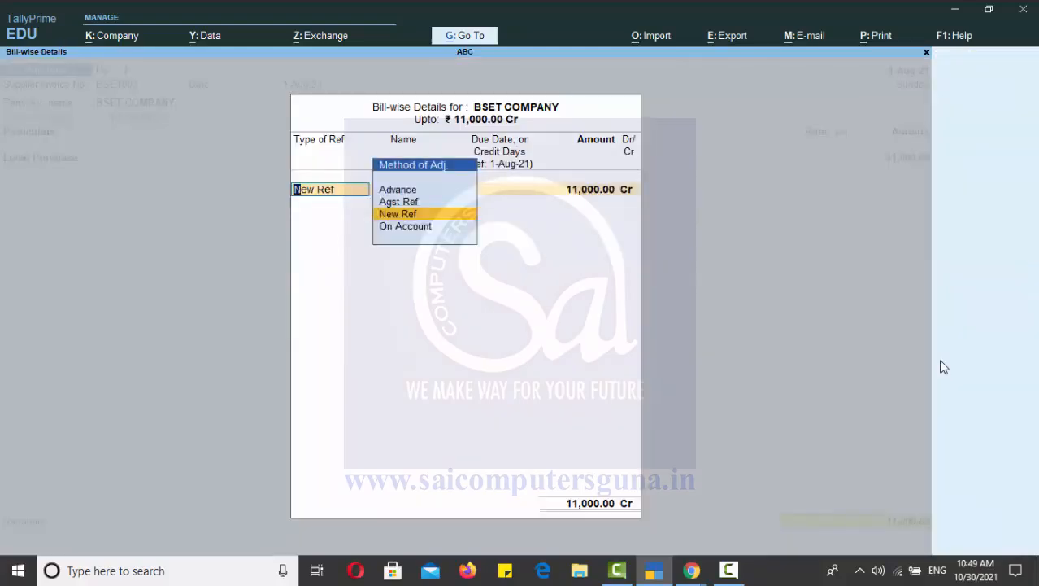
{"action": "key", "text": "Return"}
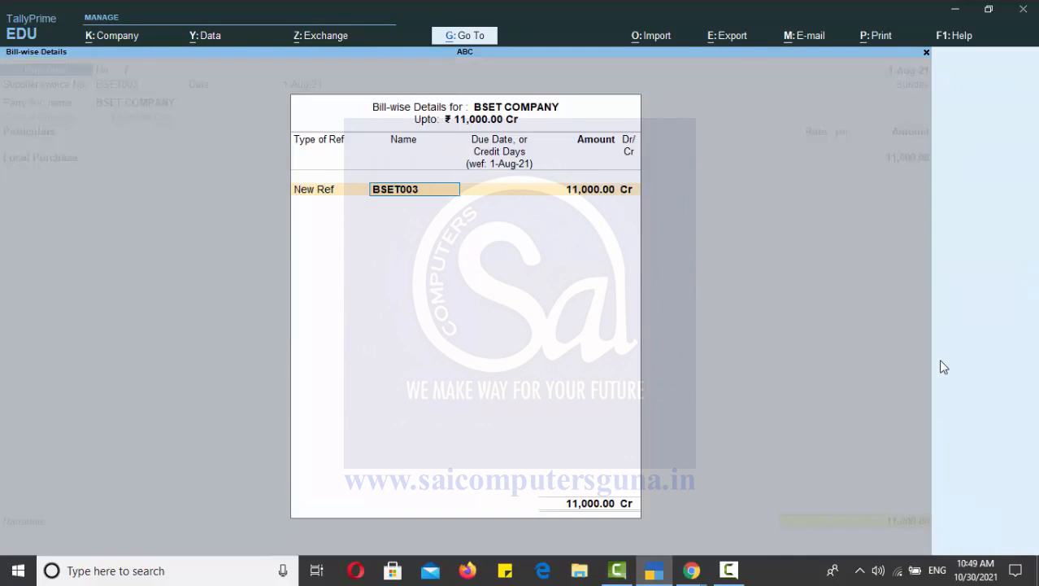
{"action": "key", "text": "Return"}
{"action": "key", "text": "Return"}
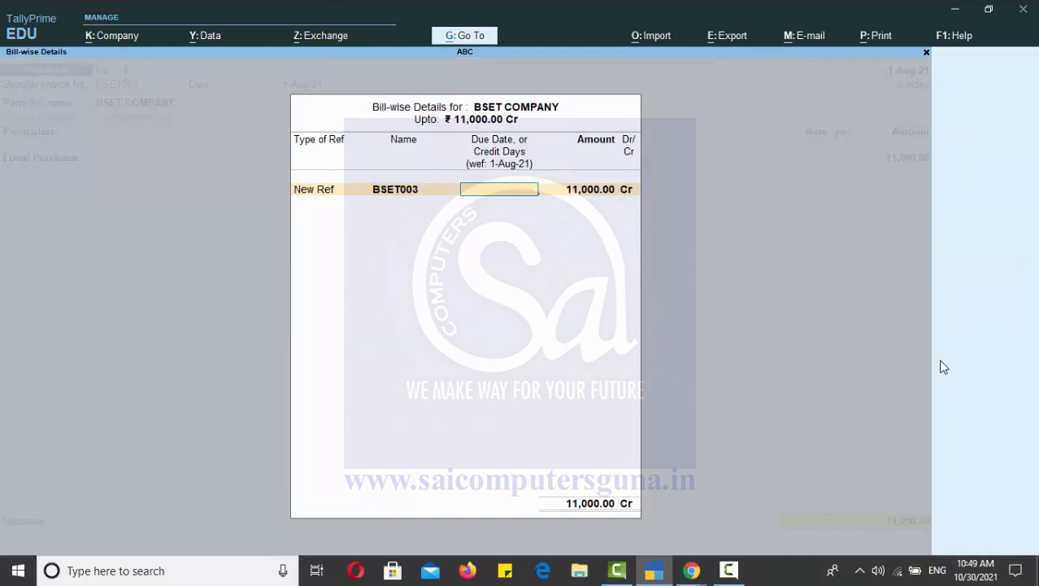
{"action": "key", "text": "Return"}
{"action": "key", "text": "Return"}
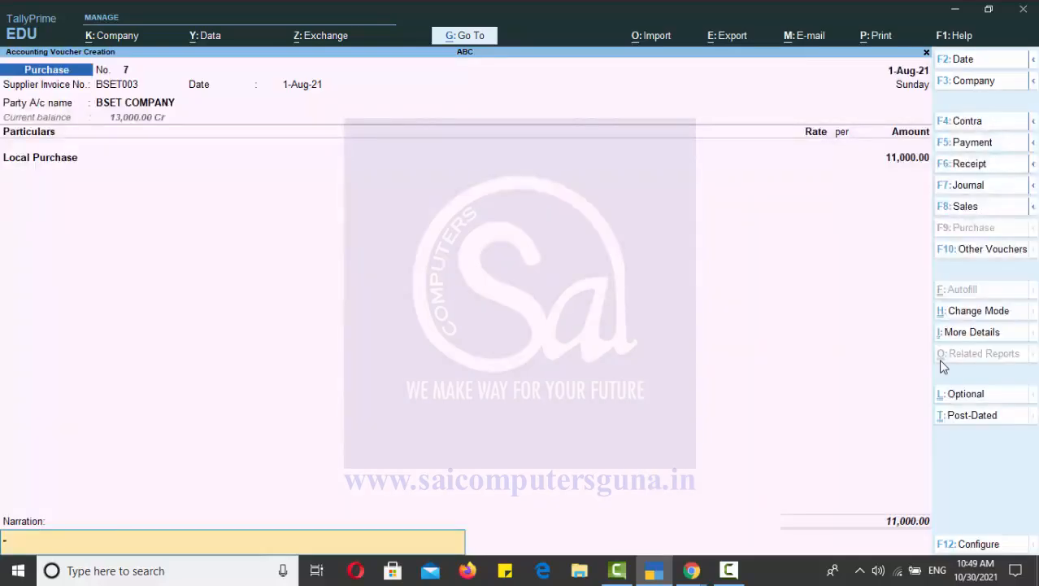
{"action": "key", "text": "Return"}
{"action": "key", "text": "Return"}
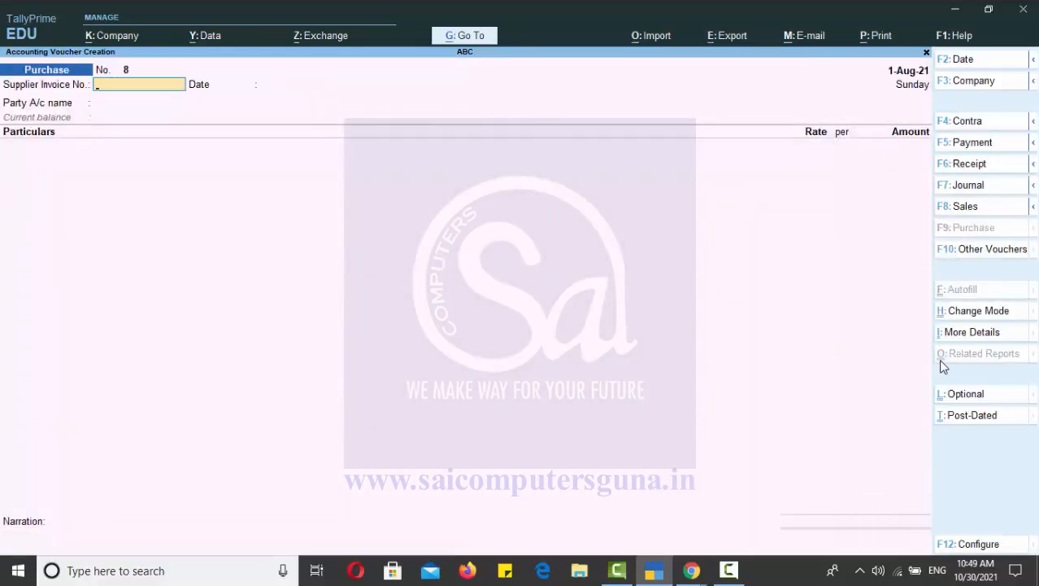